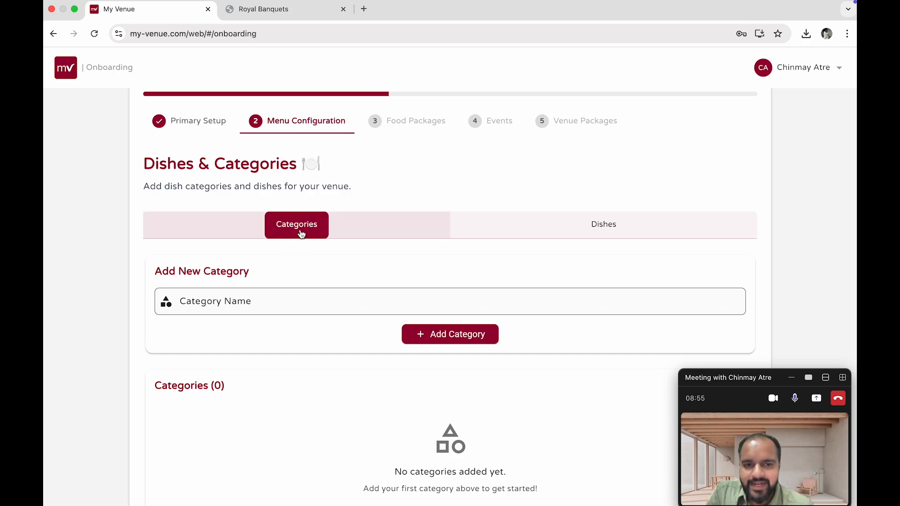
# Check the dishes section of the menu configuration, and review the dish categories on the Menu Card in the Royal Banquets PDF.
pyautogui.click(611, 233)
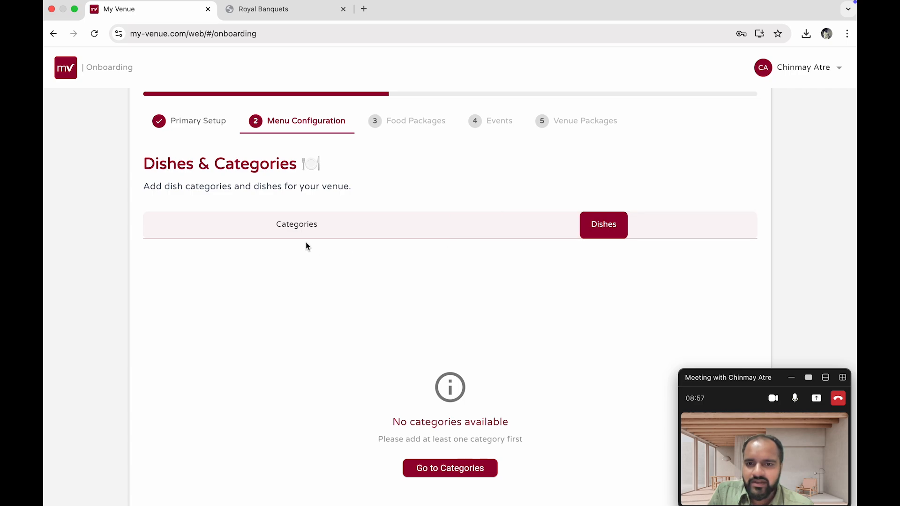
pyautogui.click(292, 235)
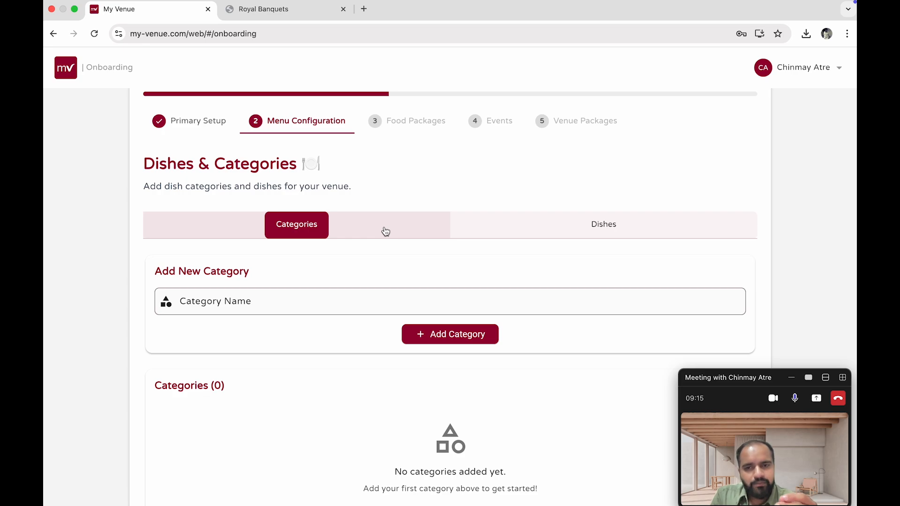
pyautogui.click(281, 9)
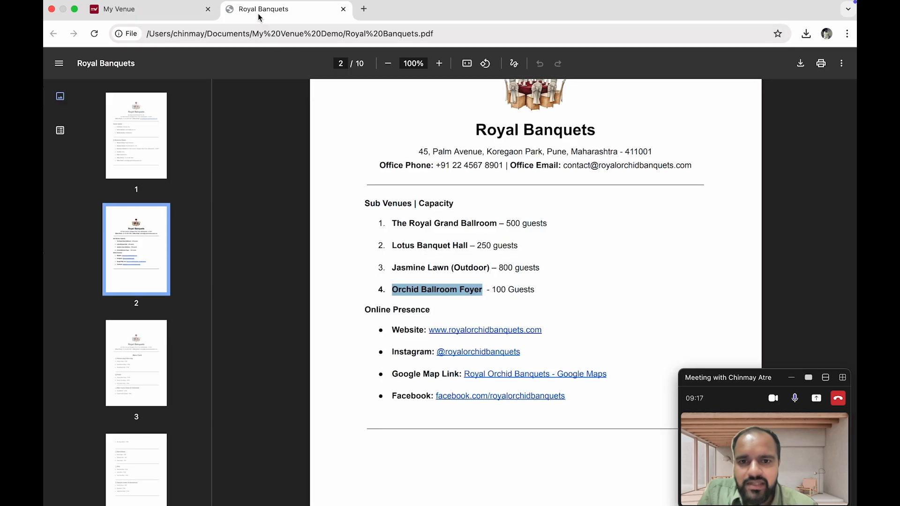
pyautogui.scroll(-1, 511, 303)
pyautogui.scroll(-10, 511, 304)
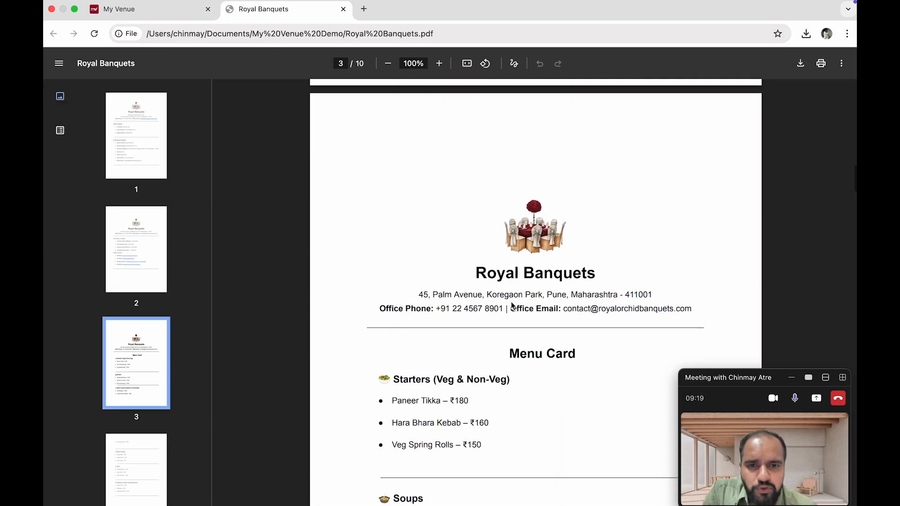
pyautogui.scroll(-1, 492, 271)
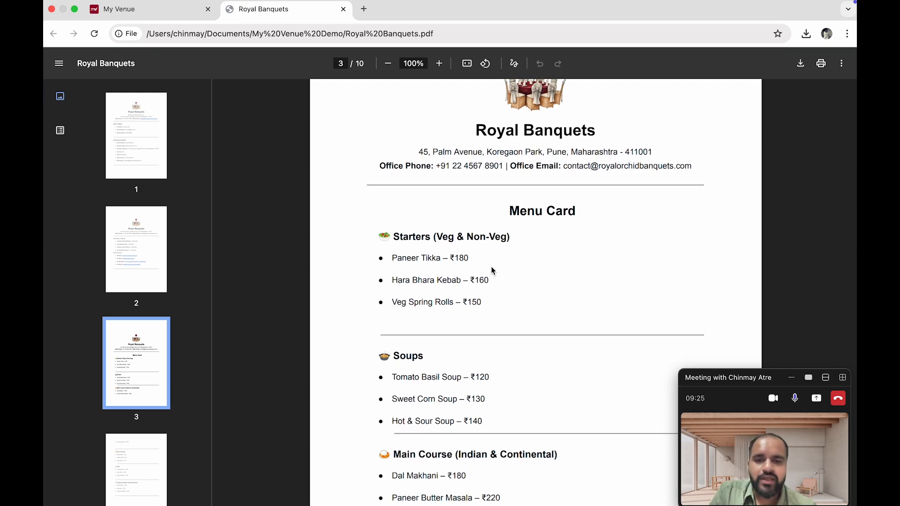
pyautogui.scroll(-1, 492, 271)
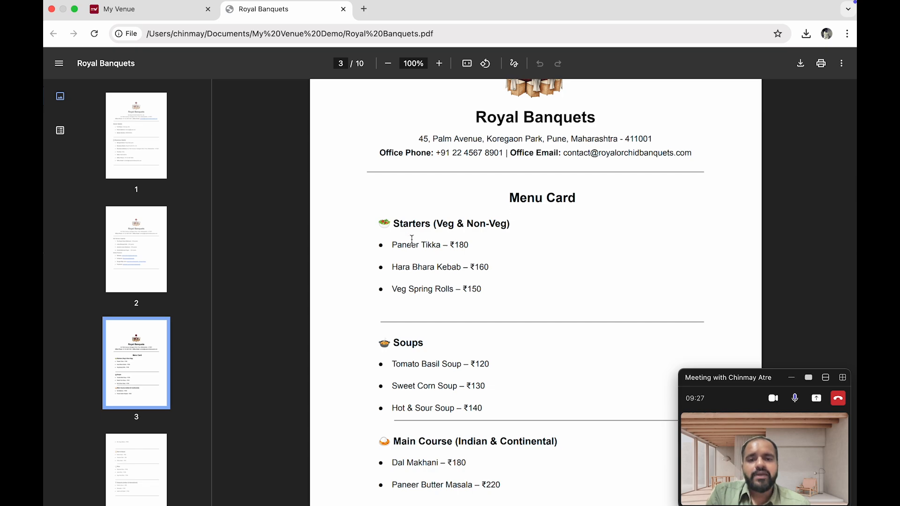
pyautogui.scroll(-5, 401, 429)
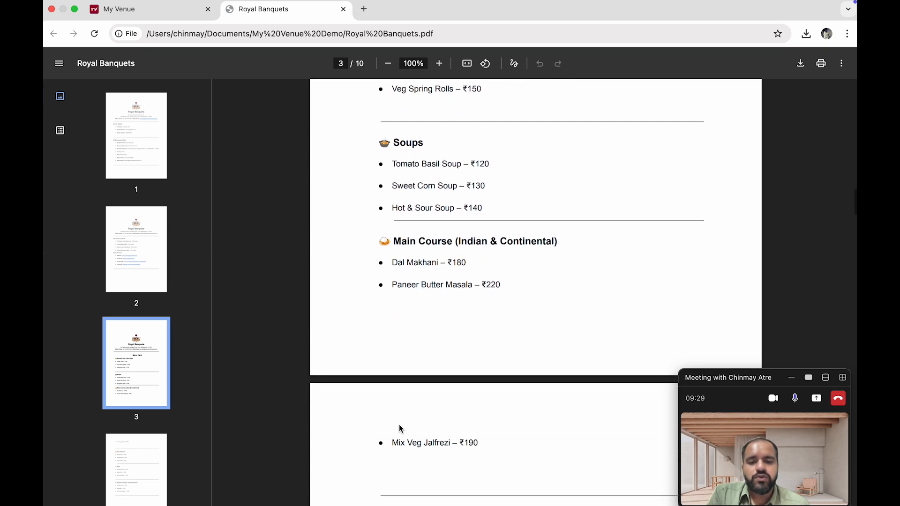
pyautogui.scroll(-5, 407, 445)
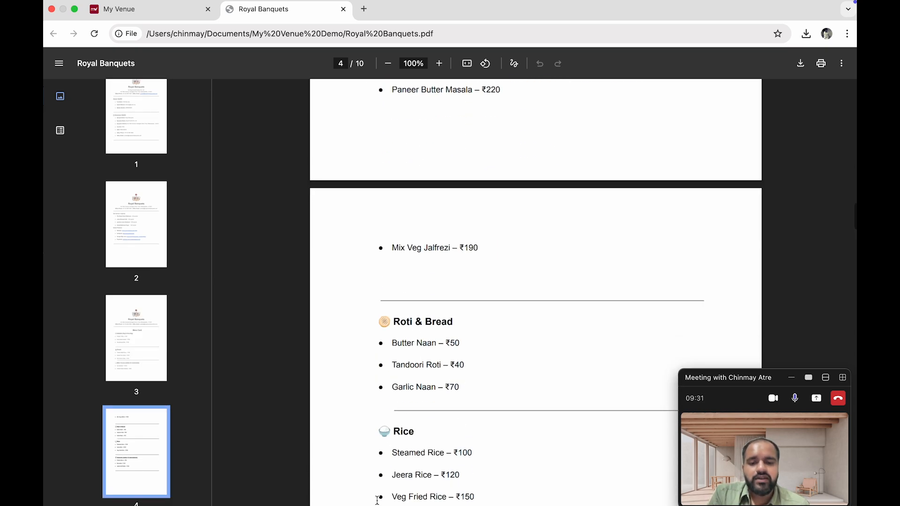
pyautogui.scroll(-4, 389, 477)
pyautogui.scroll(15, 419, 437)
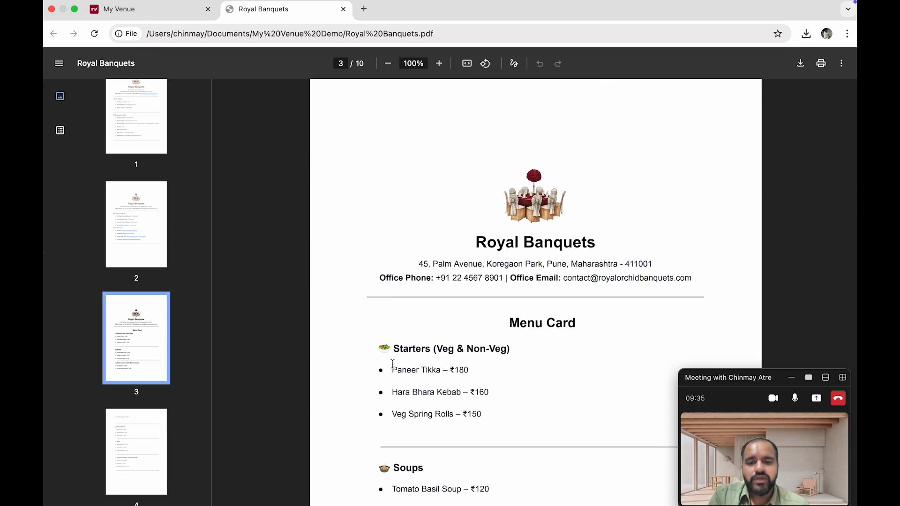
pyautogui.scroll(-2, 394, 351)
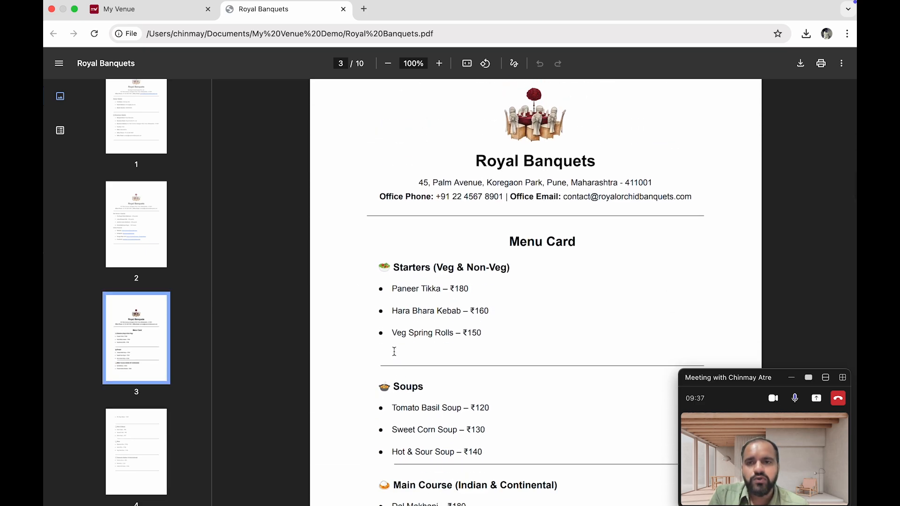
# Return to the My Venue onboarding page and add a dish category named Starters.
pyautogui.click(142, 14)
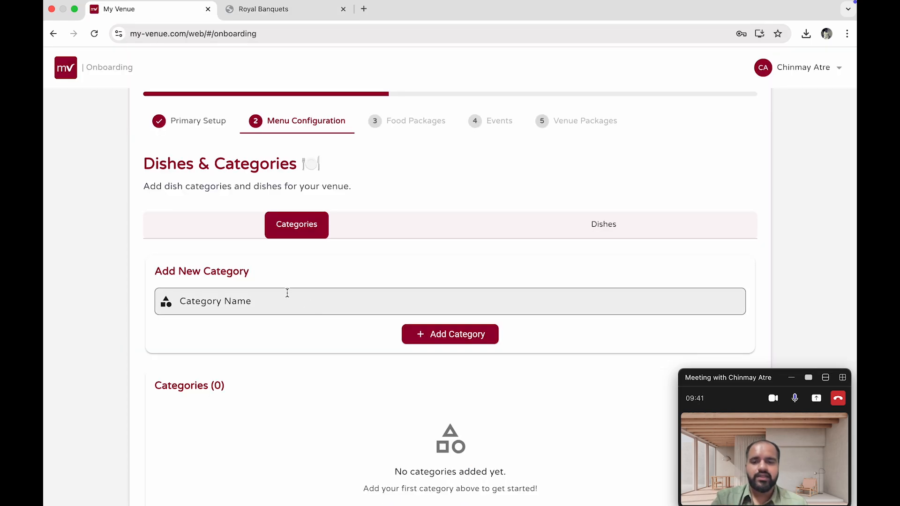
pyautogui.click(255, 294)
pyautogui.click(290, 93)
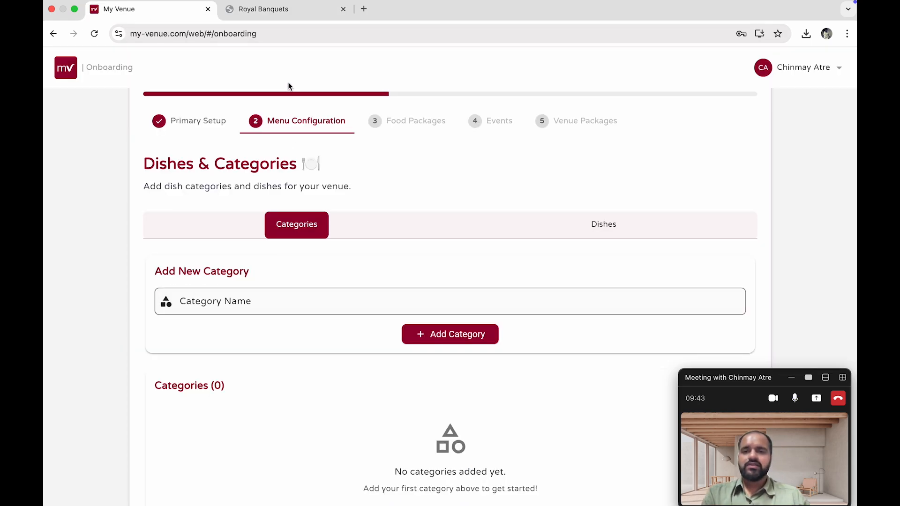
pyautogui.click(276, 10)
pyautogui.click(143, 12)
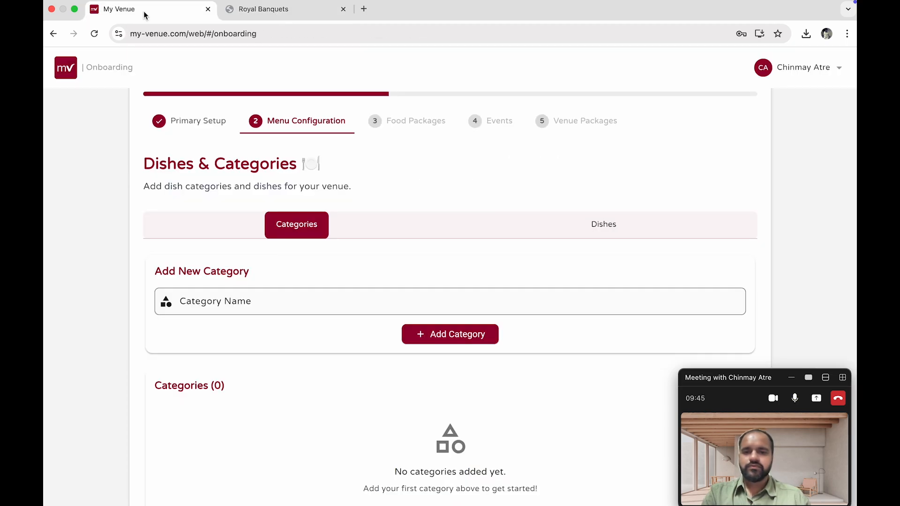
pyautogui.click(271, 297)
pyautogui.write('Starters')
pyautogui.click(431, 338)
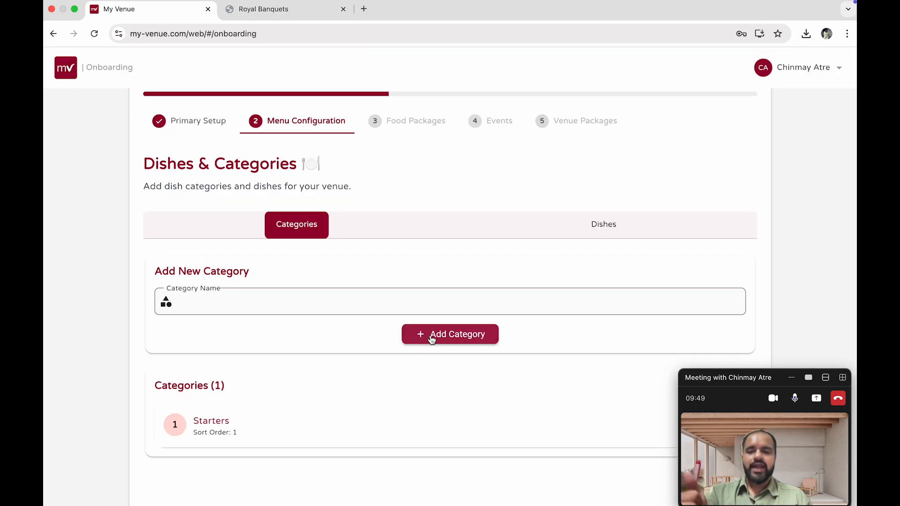
# Check the Royal Banquets menu card for the category after Starters and add Soups as a dish category.
pyautogui.click(252, 14)
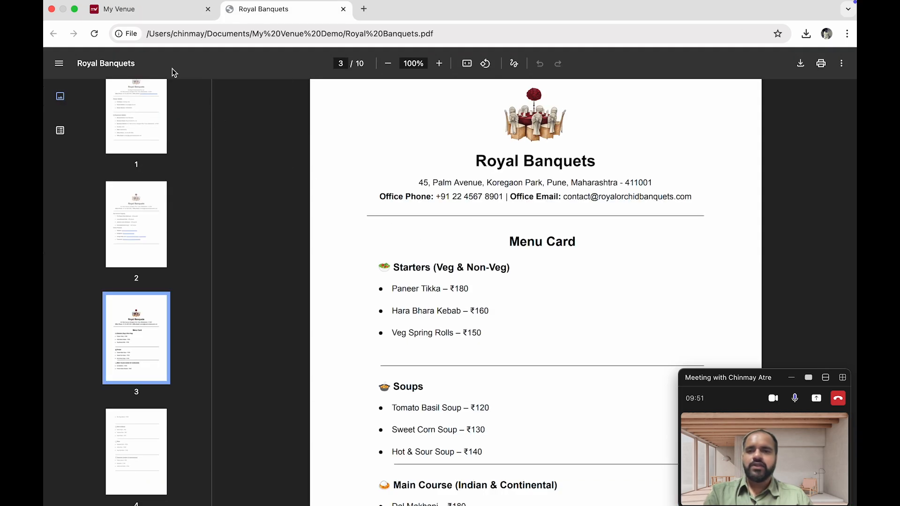
pyautogui.click(141, 9)
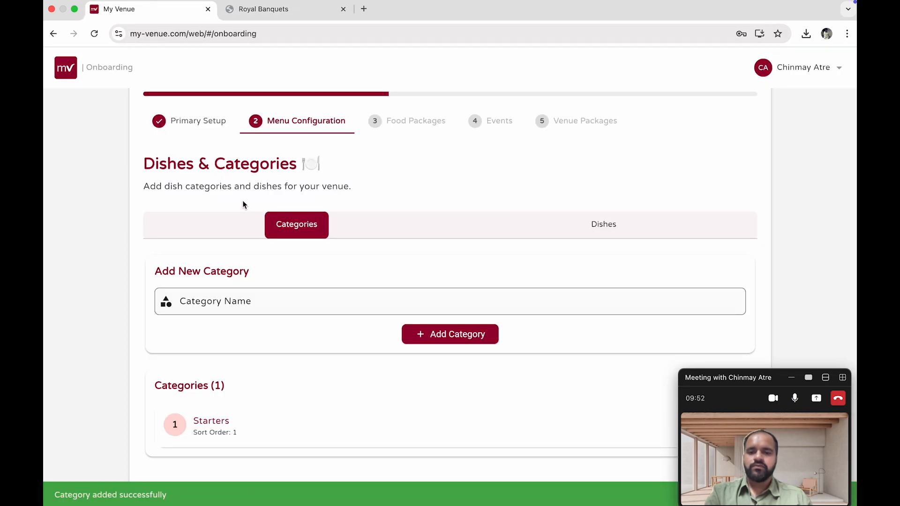
pyautogui.click(223, 289)
pyautogui.write('Soups')
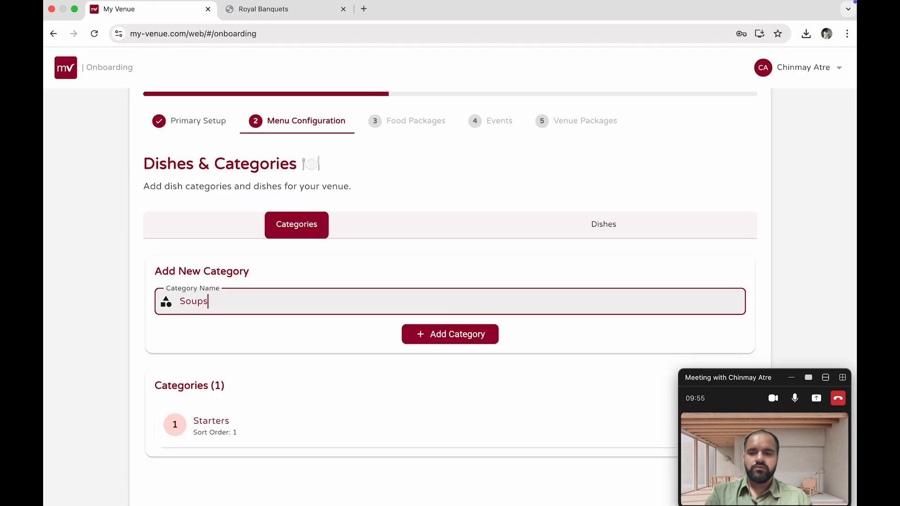
pyautogui.click(473, 338)
# Look up the category following Soups on the menu card and add Main Course as a dish category.
pyautogui.click(278, 14)
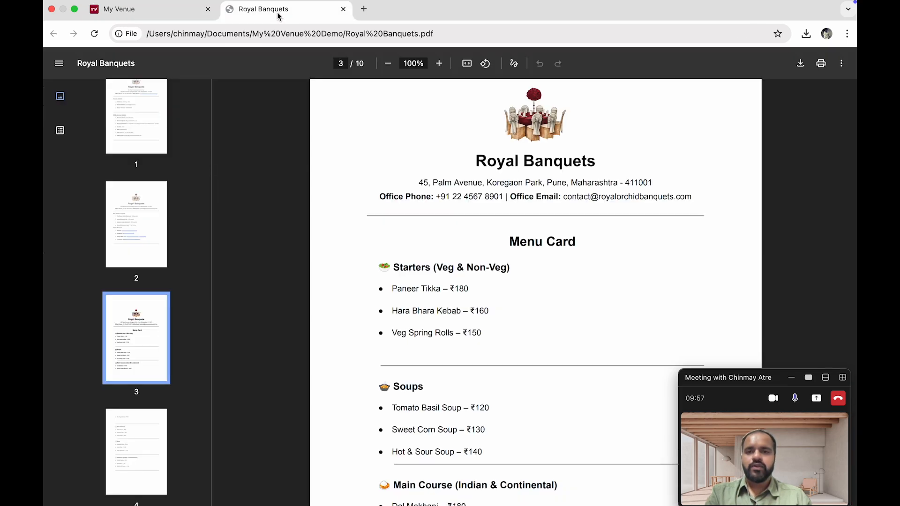
pyautogui.scroll(-1, 410, 231)
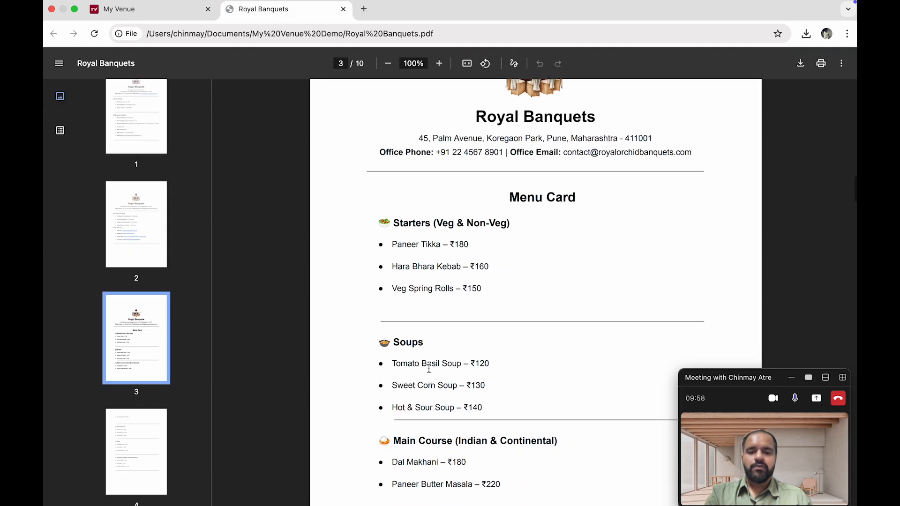
pyautogui.click(139, 15)
pyautogui.click(277, 296)
pyautogui.write('Main Course')
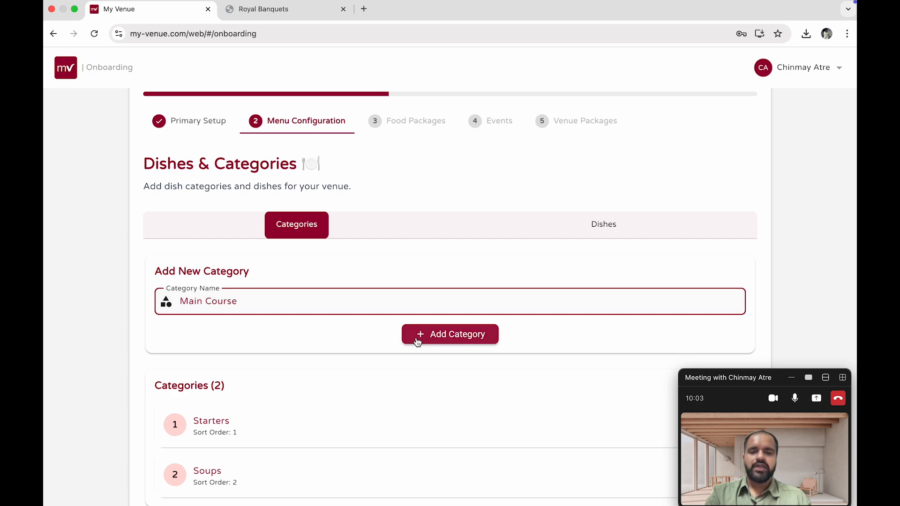
pyautogui.click(417, 341)
# Look up the category following Main Course on the menu card and add Roti & Bread as a dish category.
pyautogui.click(263, 10)
pyautogui.scroll(-10, 437, 204)
pyautogui.click(162, 18)
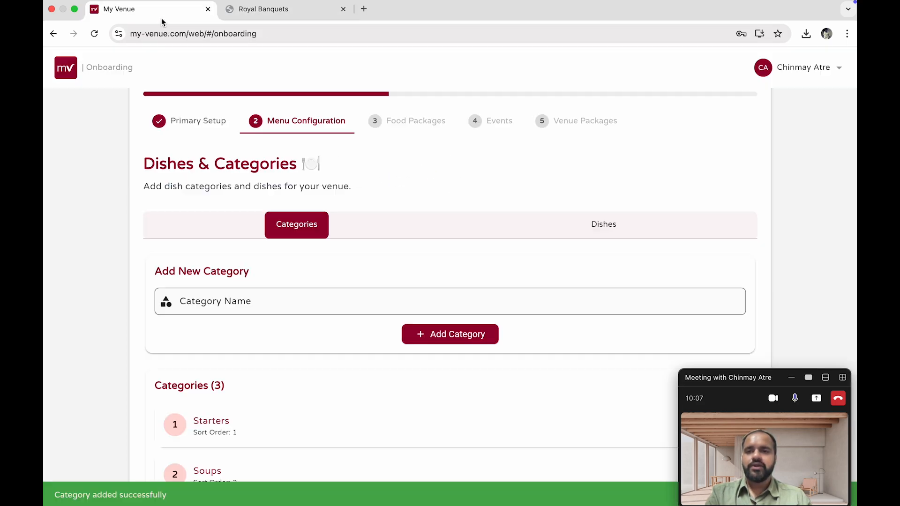
pyautogui.click(250, 302)
pyautogui.write('ROti')
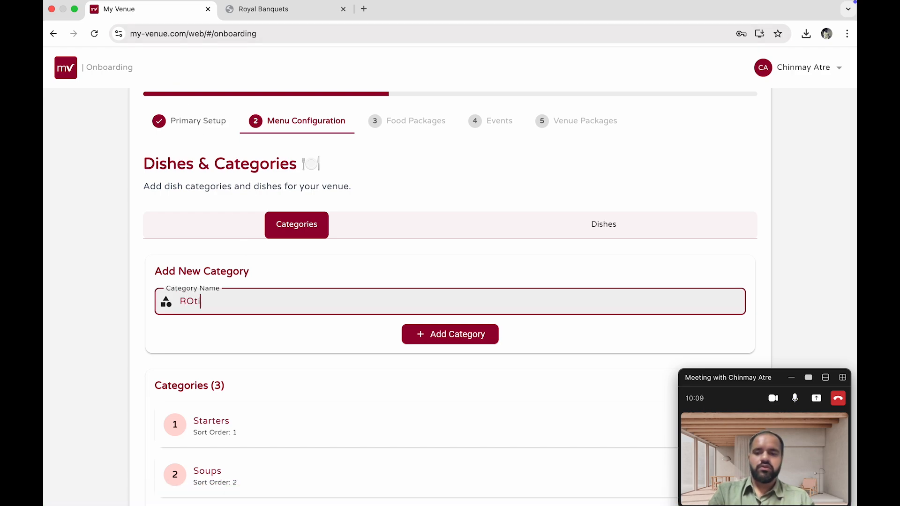
pyautogui.press('BackSpace')
pyautogui.press('BackSpace')
pyautogui.press('BackSpace')
pyautogui.write('oti & Bread')
pyautogui.press('BackSpace')
pyautogui.press('BackSpace')
pyautogui.press('BackSpace')
pyautogui.write('ead')
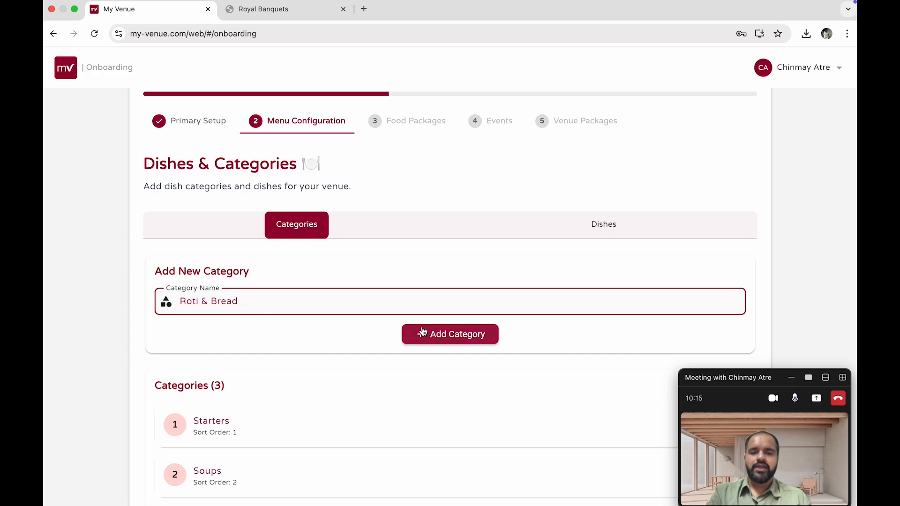
pyautogui.click(421, 333)
# Look up the category following Roti & Bread on the menu card and add Rice as a dish category.
pyautogui.click(263, 9)
pyautogui.scroll(-3, 372, 235)
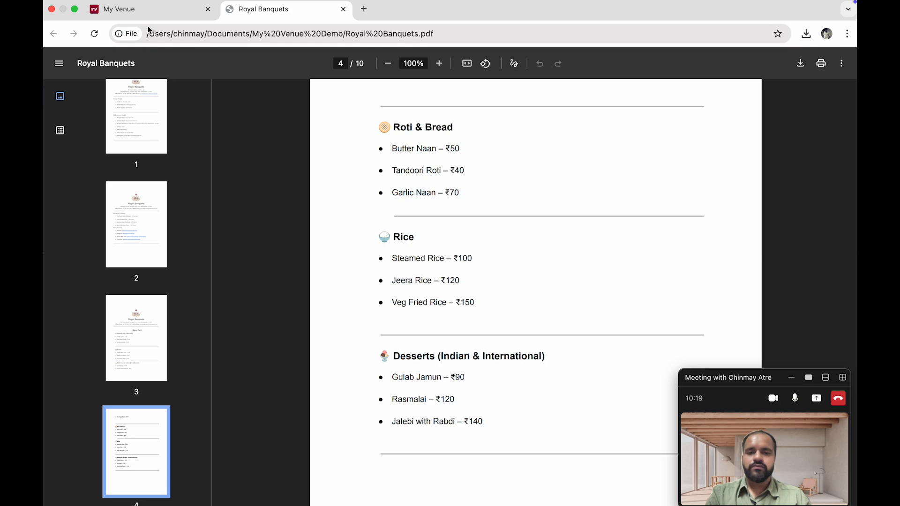
pyautogui.click(141, 10)
pyautogui.click(287, 296)
pyautogui.write('Rice')
pyautogui.click(458, 342)
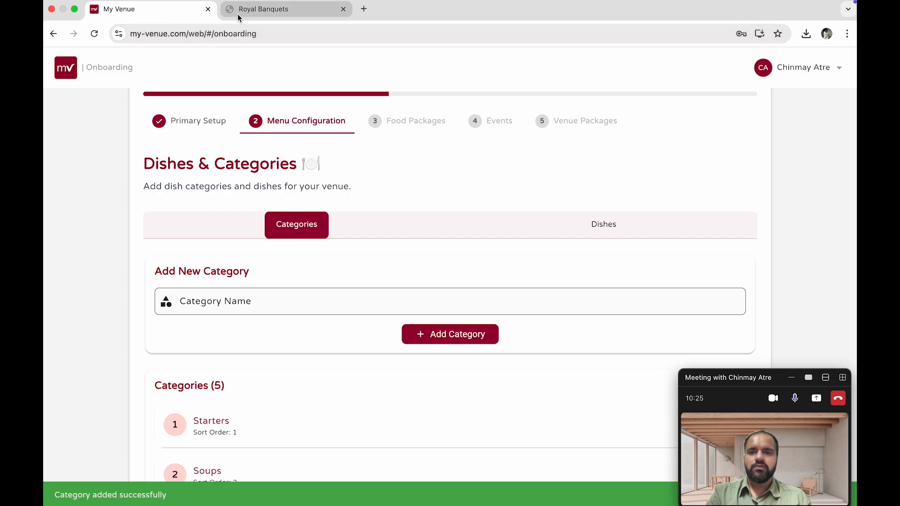
# Look up the last category on the menu card and add Desserts as a dish category.
pyautogui.click(237, 13)
pyautogui.click(119, 13)
pyautogui.click(335, 302)
pyautogui.write('Desserts')
pyautogui.click(452, 338)
# Compare the list of added categories in My Venue with the category headings on the Royal Banquets menu card.
pyautogui.scroll(-2, 423, 346)
pyautogui.scroll(-3, 335, 370)
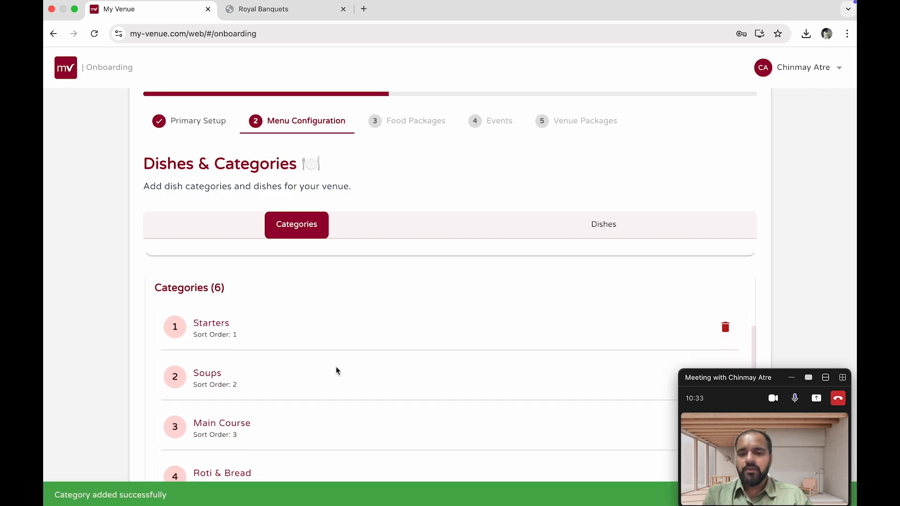
pyautogui.scroll(-3, 234, 375)
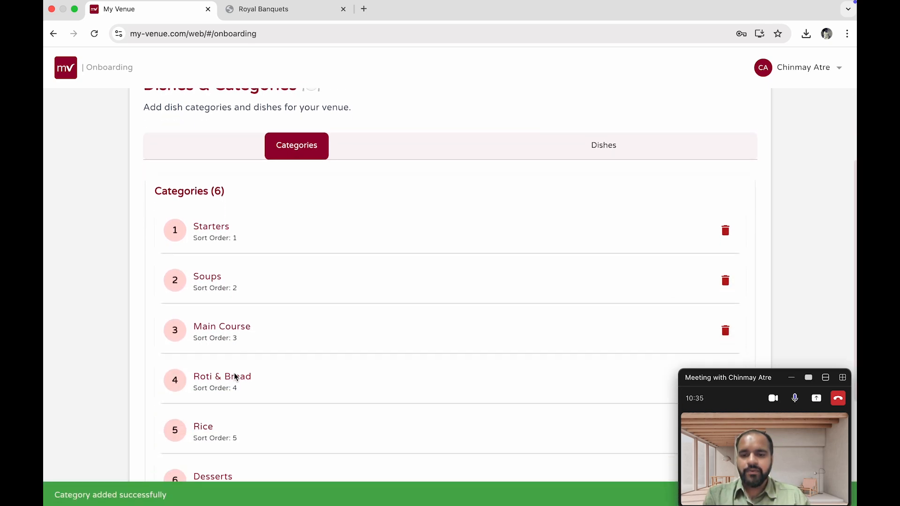
pyautogui.click(281, 9)
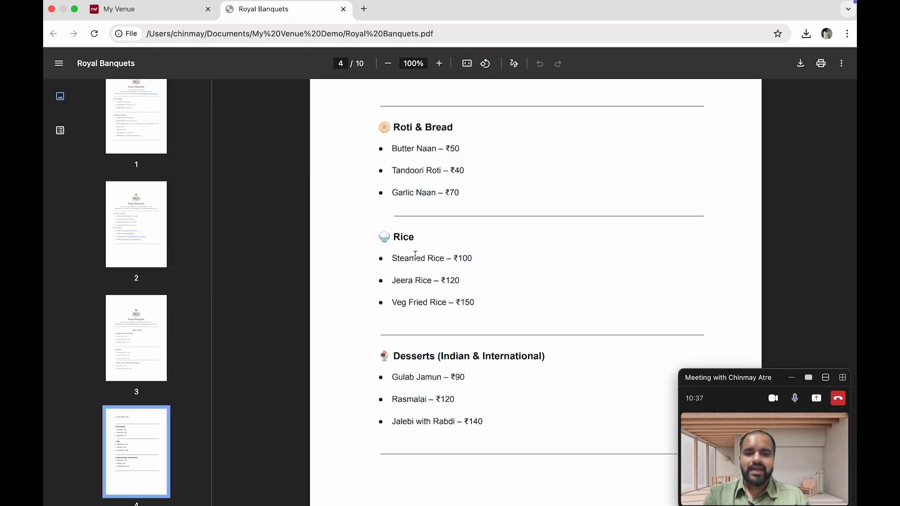
pyautogui.scroll(8, 388, 252)
pyautogui.scroll(-8, 421, 342)
pyautogui.scroll(-2, 420, 360)
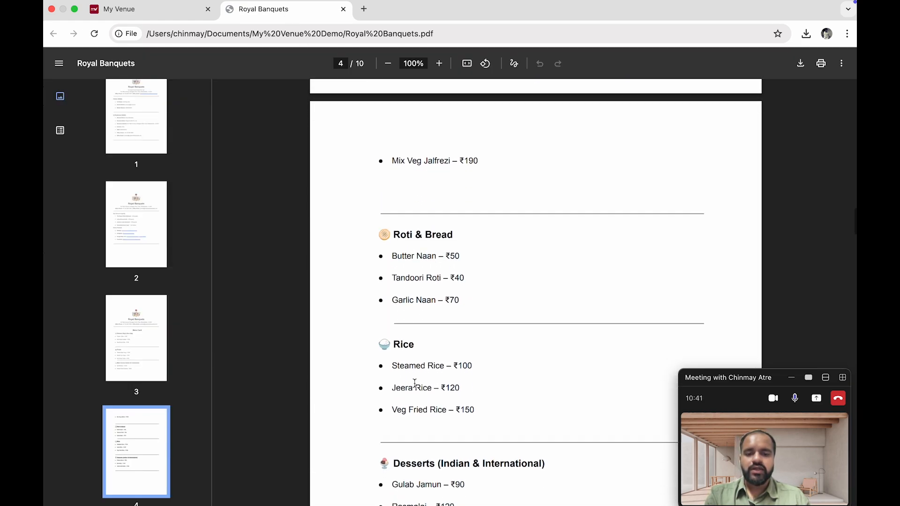
pyautogui.click(121, 14)
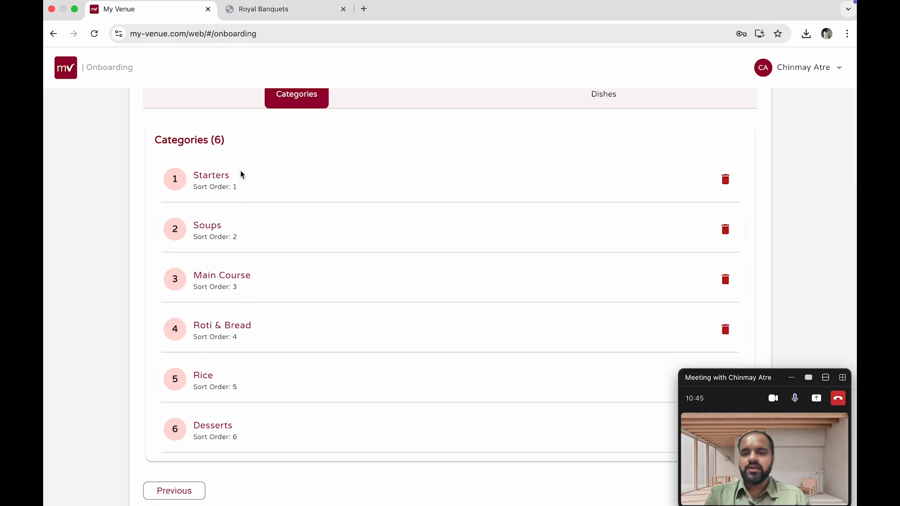
pyautogui.scroll(4, 241, 175)
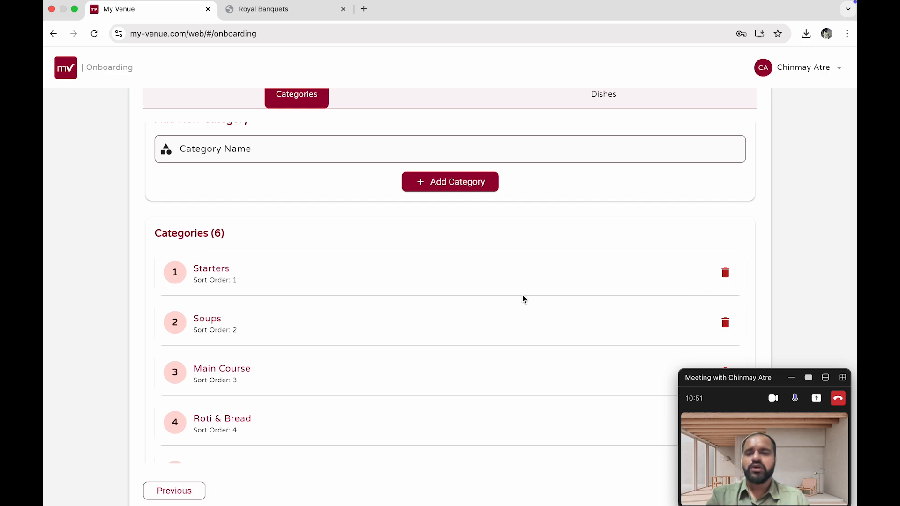
pyautogui.scroll(1, 523, 298)
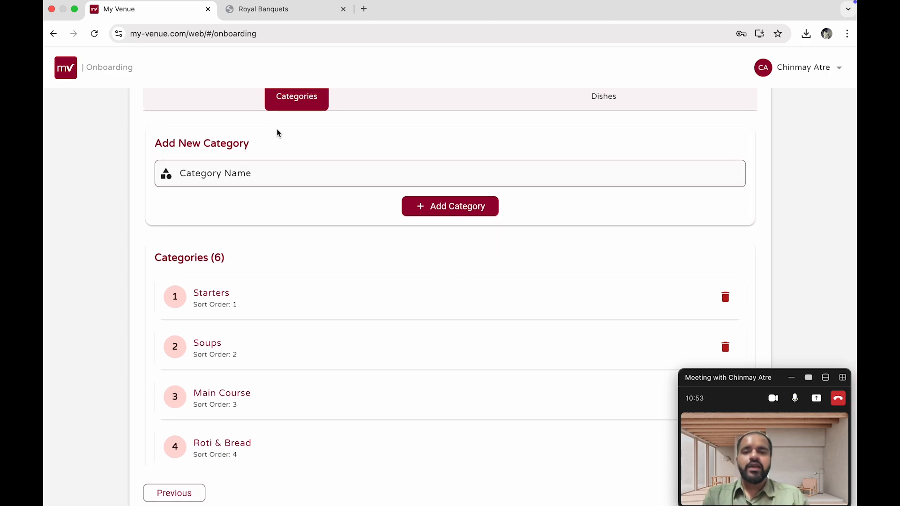
pyautogui.scroll(2, 276, 129)
# Switch to the Royal Banquets PDF and examine the dishes and prices listed under Starters on the menu card.
pyautogui.click(252, 21)
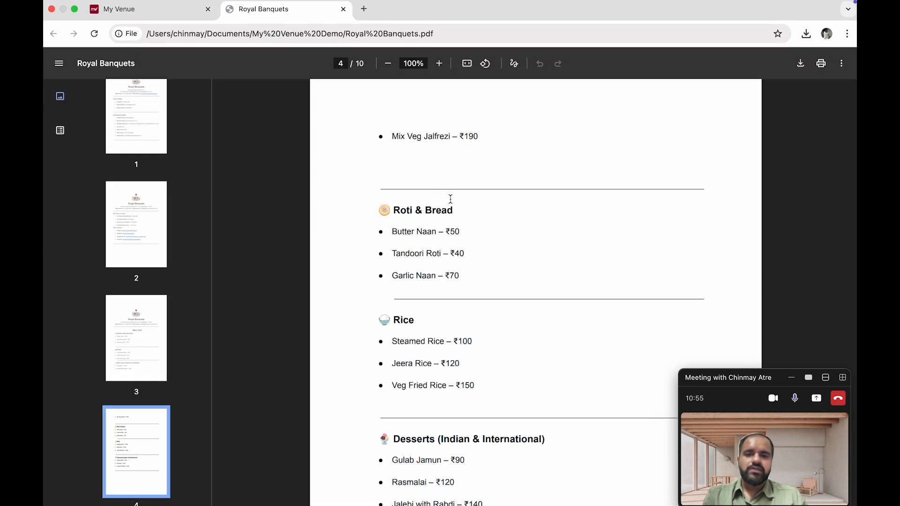
pyautogui.scroll(10, 448, 198)
pyautogui.scroll(2, 445, 202)
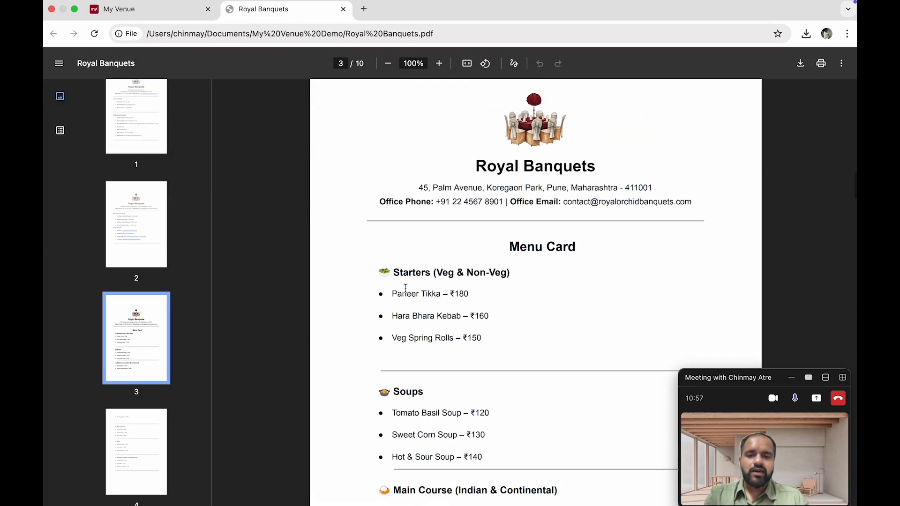
pyautogui.scroll(-1, 402, 286)
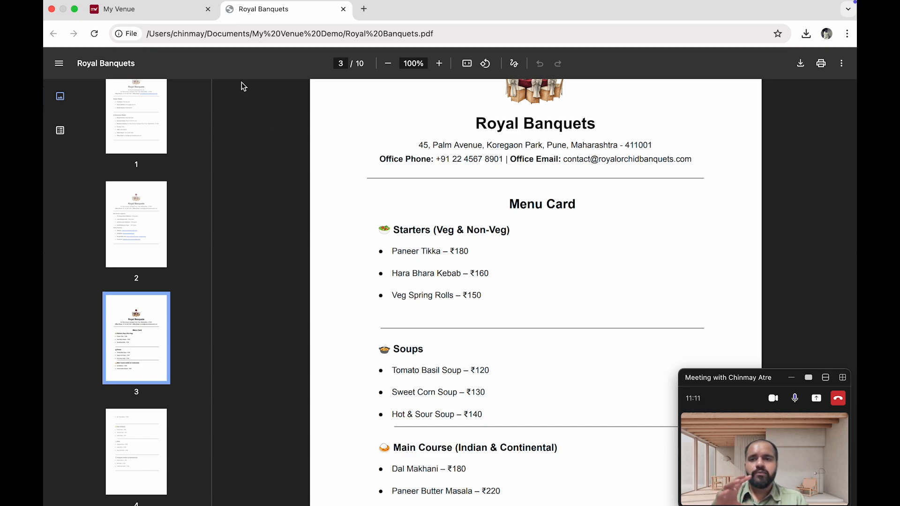
# Return to My Venue, open the Dishes section of the menu configuration and choose Starters as the new dish's category.
pyautogui.click(165, 26)
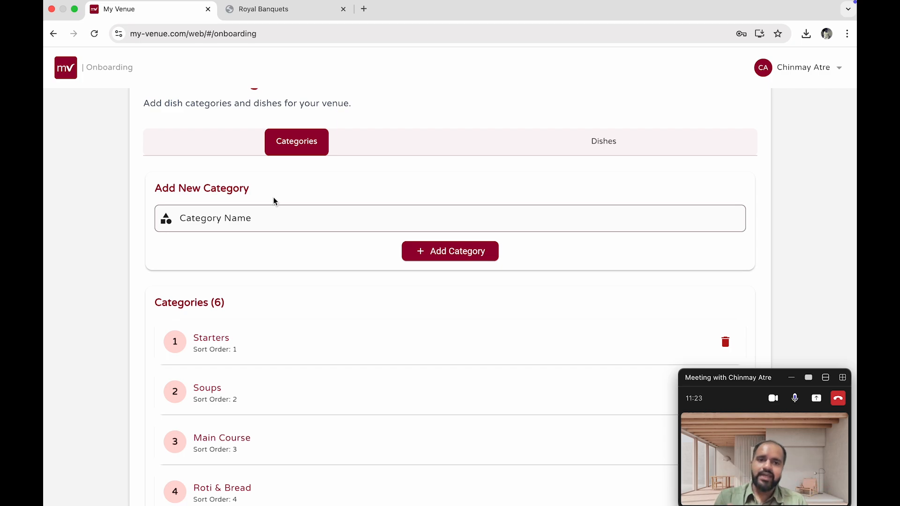
pyautogui.click(591, 139)
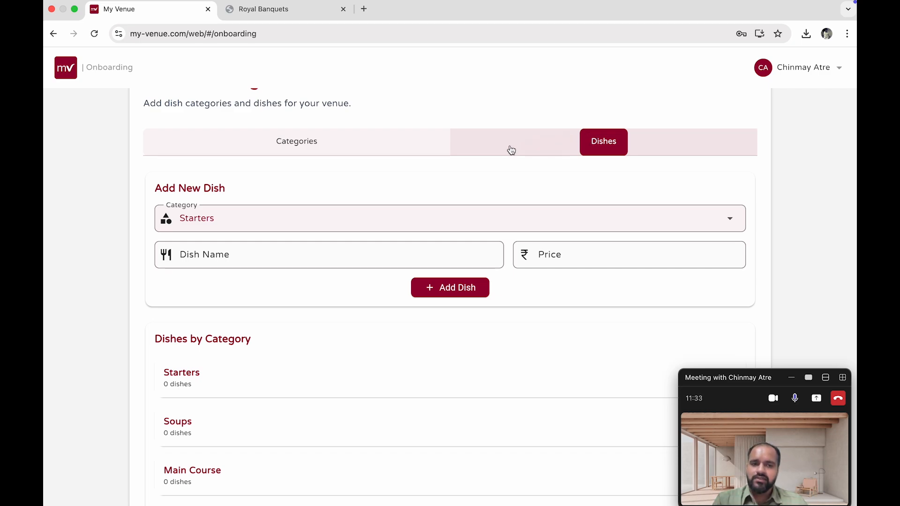
pyautogui.scroll(3, 511, 149)
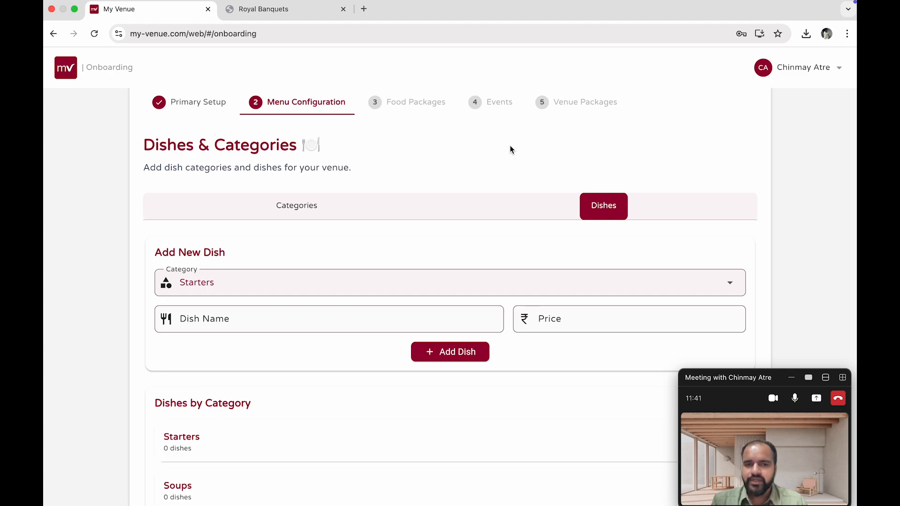
pyautogui.scroll(1, 297, 227)
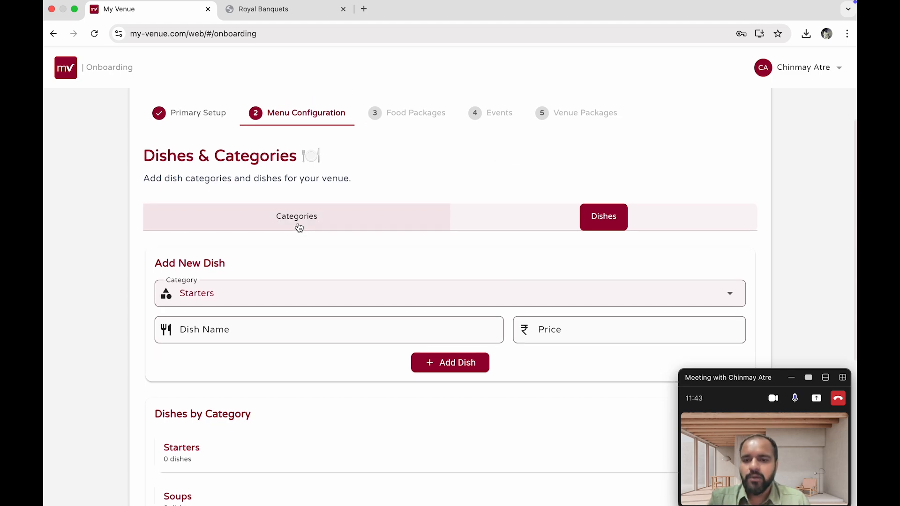
pyautogui.scroll(-1, 201, 290)
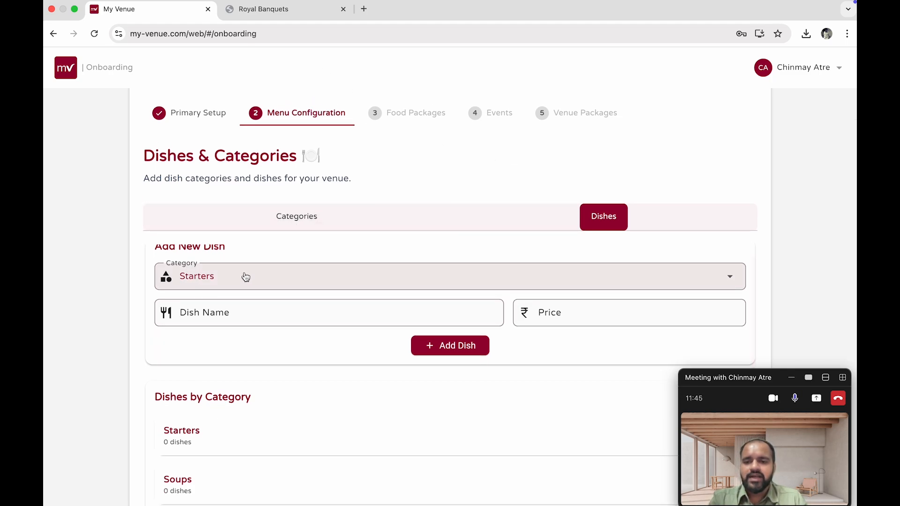
pyautogui.scroll(1, 245, 277)
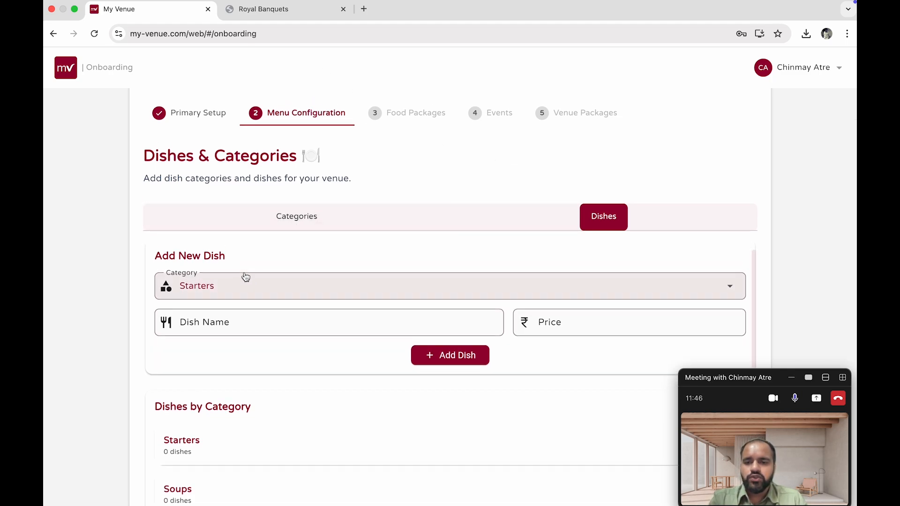
pyautogui.click(291, 298)
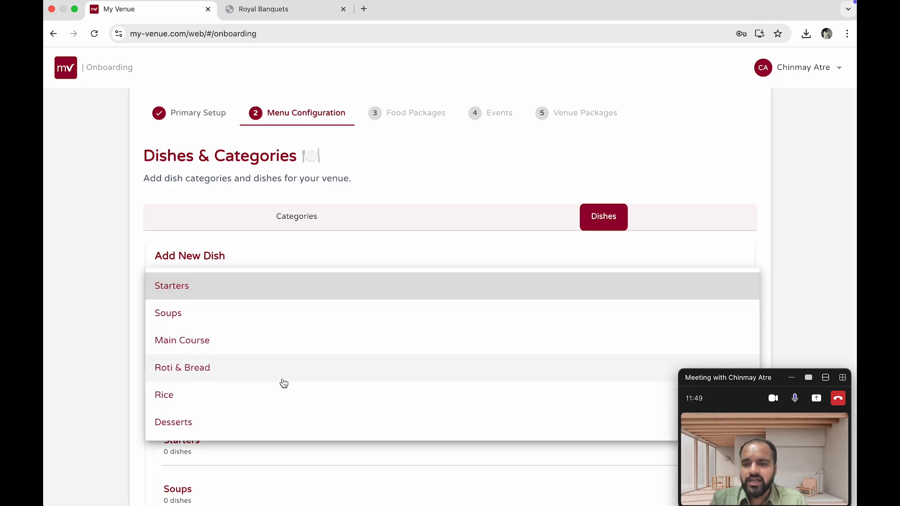
pyautogui.click(257, 291)
# Copy the name Paneer Tikka from the menu card and add it as a Starters dish priced at ₹180.
pyautogui.click(259, 328)
pyautogui.click(291, 14)
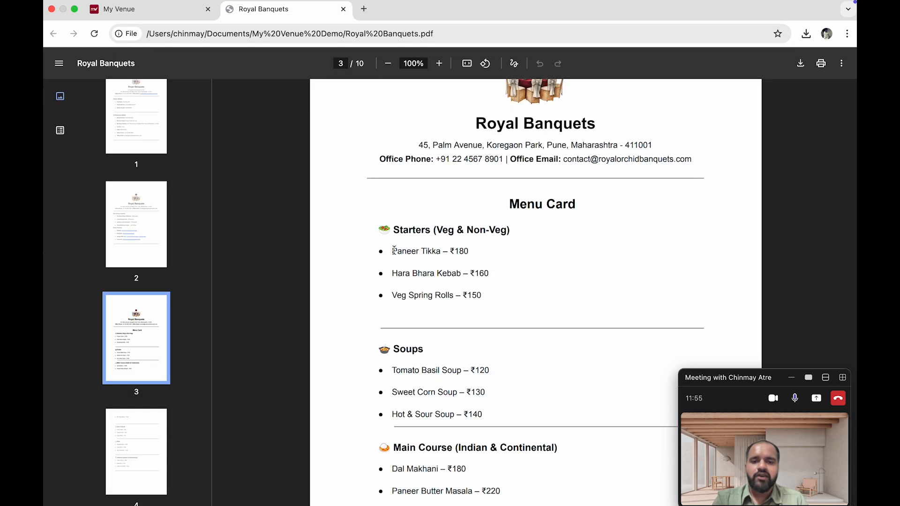
pyautogui.moveTo(394, 253); pyautogui.dragTo(440, 253)
pyautogui.press('super+c')
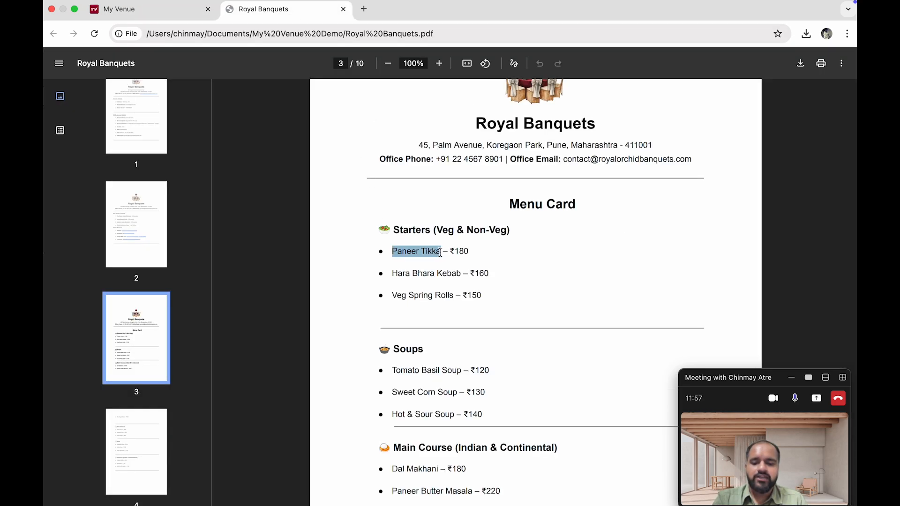
pyautogui.click(197, 12)
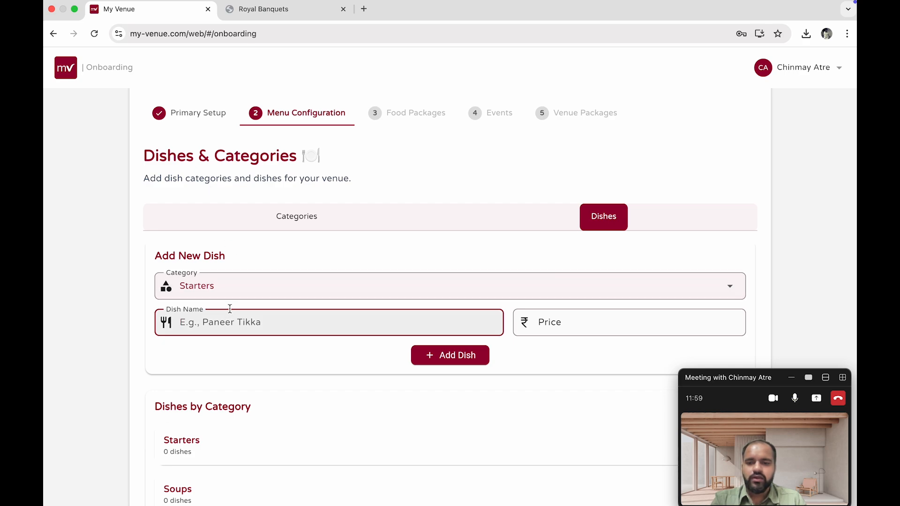
pyautogui.press('super+v')
pyautogui.click(538, 316)
pyautogui.write('180')
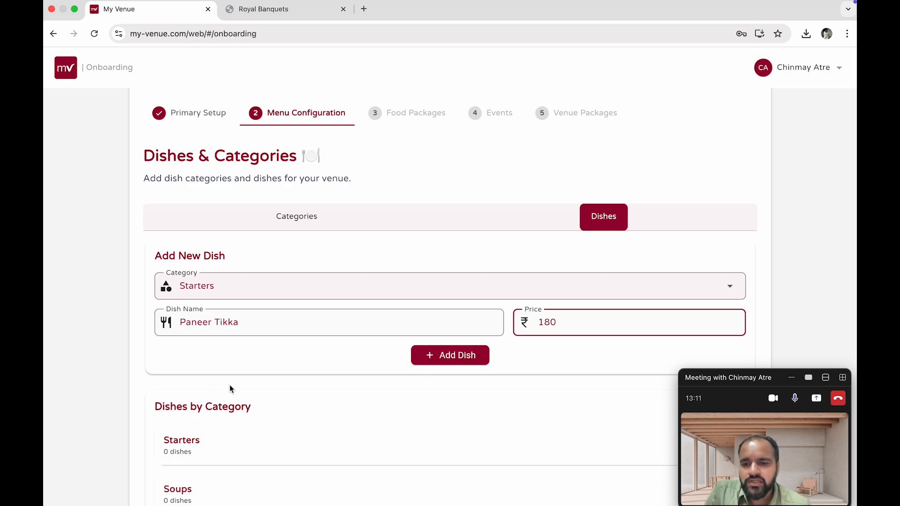
pyautogui.click(441, 362)
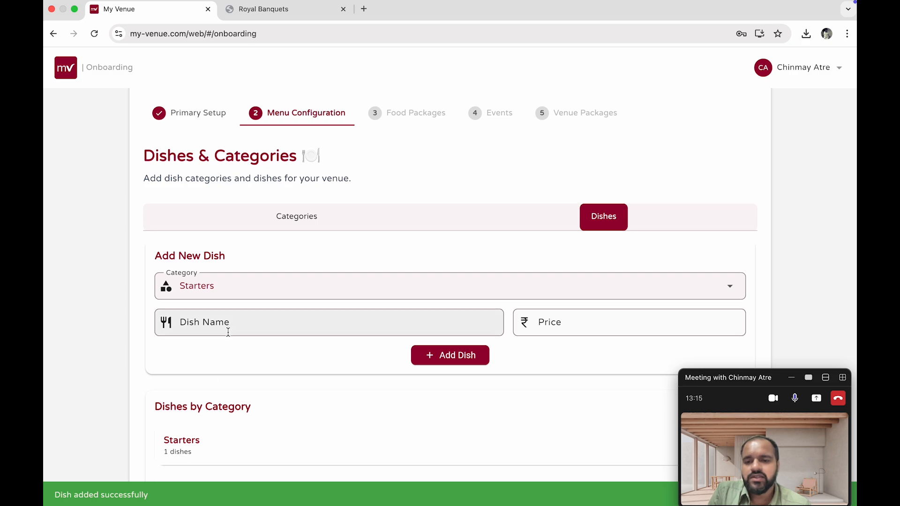
# Copy the name Hara Bhara Kebab from the menu card and add it as a Starters dish priced at ₹160.
pyautogui.click(271, 9)
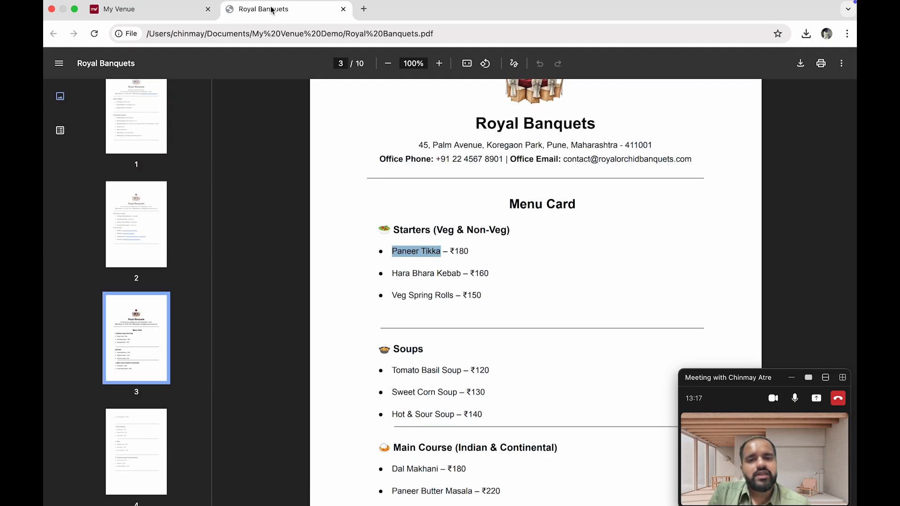
pyautogui.moveTo(391, 274); pyautogui.dragTo(458, 274)
pyautogui.press('super+c')
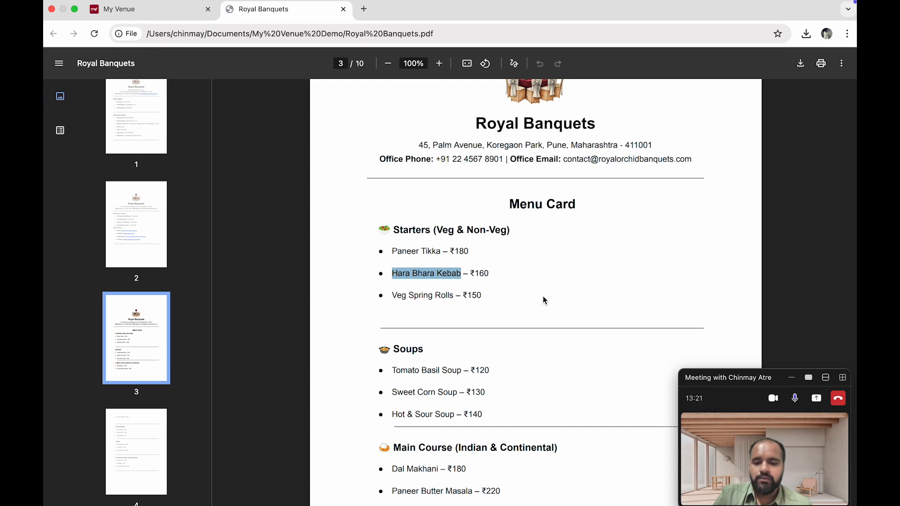
pyautogui.click(151, 9)
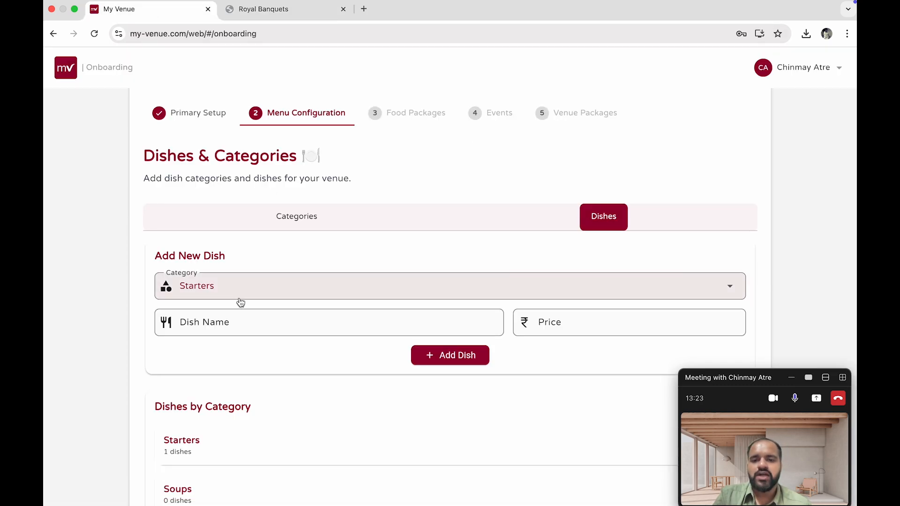
pyautogui.click(231, 325)
pyautogui.press('super+v')
pyautogui.click(530, 328)
pyautogui.write('160')
pyautogui.click(466, 356)
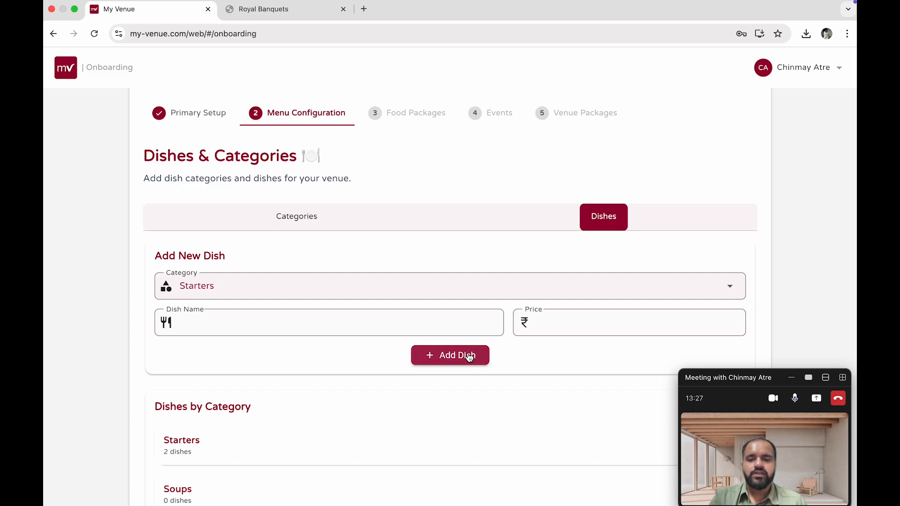
# Copy the name Veg Spring Rolls from the menu card and add it as a Starters dish priced at ₹170.
pyautogui.click(250, 15)
pyautogui.moveTo(391, 295); pyautogui.dragTo(453, 295)
pyautogui.press('super+c')
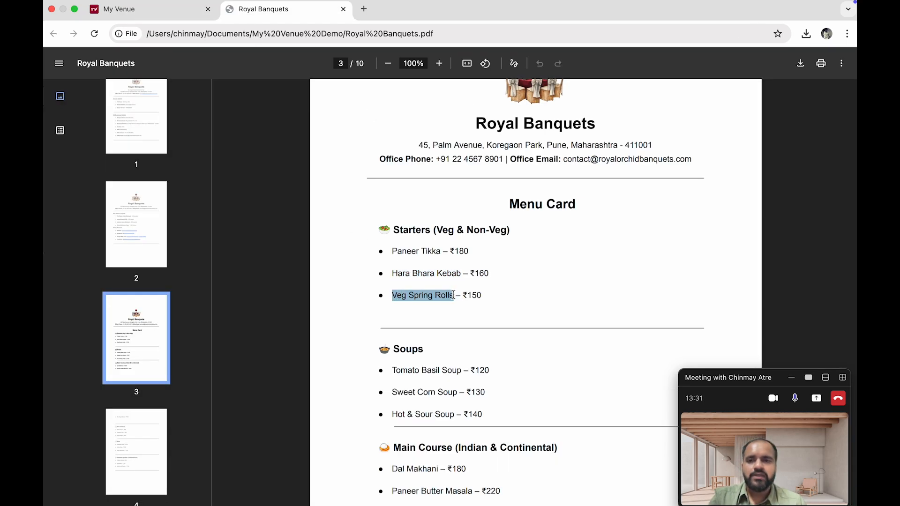
pyautogui.click(119, 10)
pyautogui.click(260, 314)
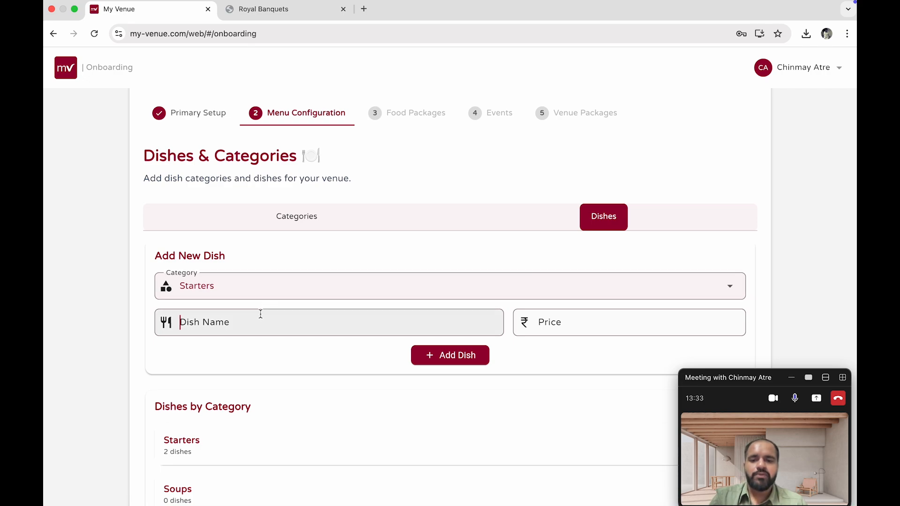
pyautogui.press('super+v')
pyautogui.click(549, 323)
pyautogui.write('170')
pyautogui.click(466, 356)
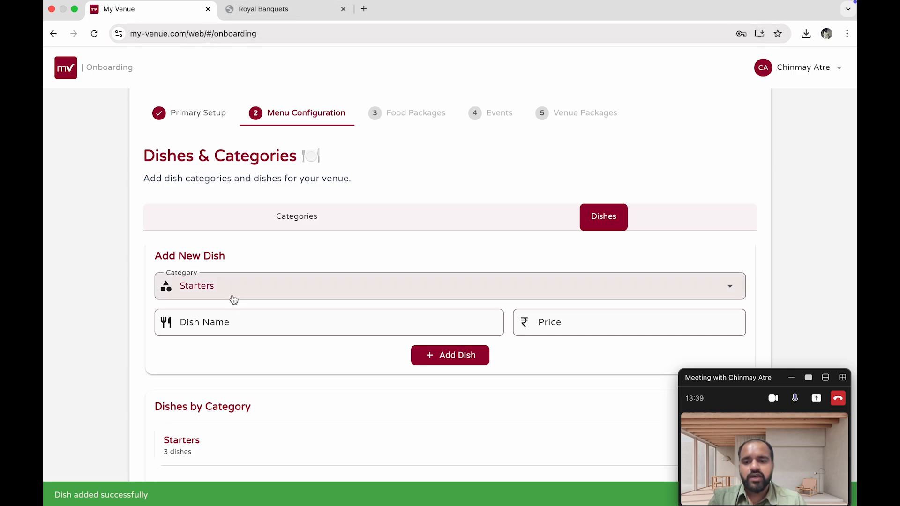
# Set the dish category to Soups and add Tomato Basil Soup from the menu card at ₹120.
pyautogui.click(263, 13)
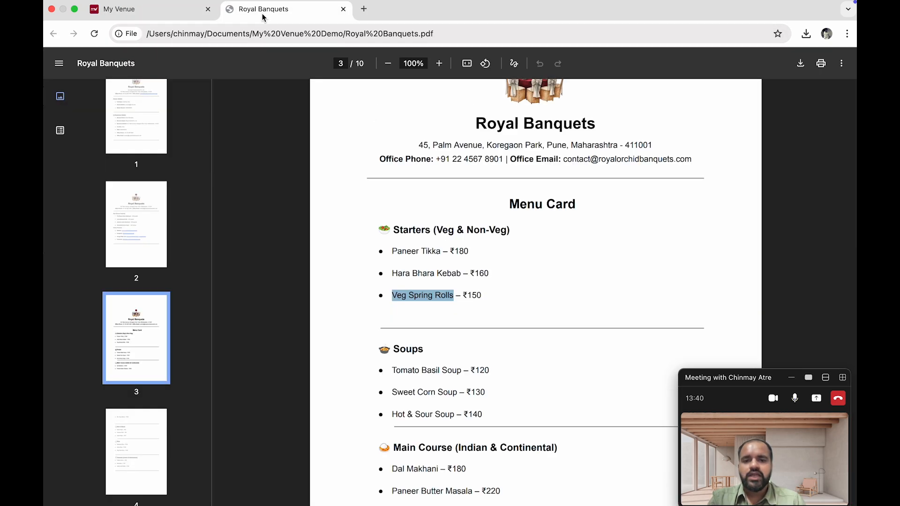
pyautogui.click(159, 17)
pyautogui.click(297, 295)
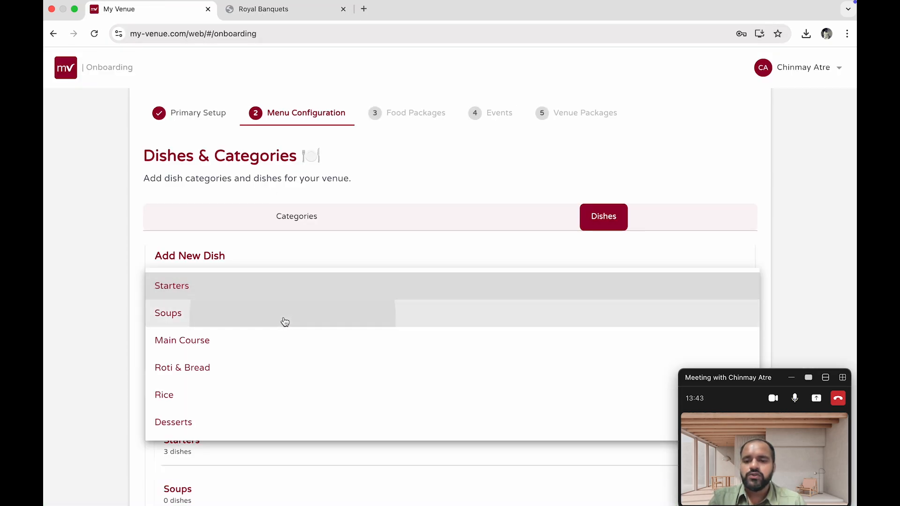
pyautogui.click(284, 321)
pyautogui.click(291, 17)
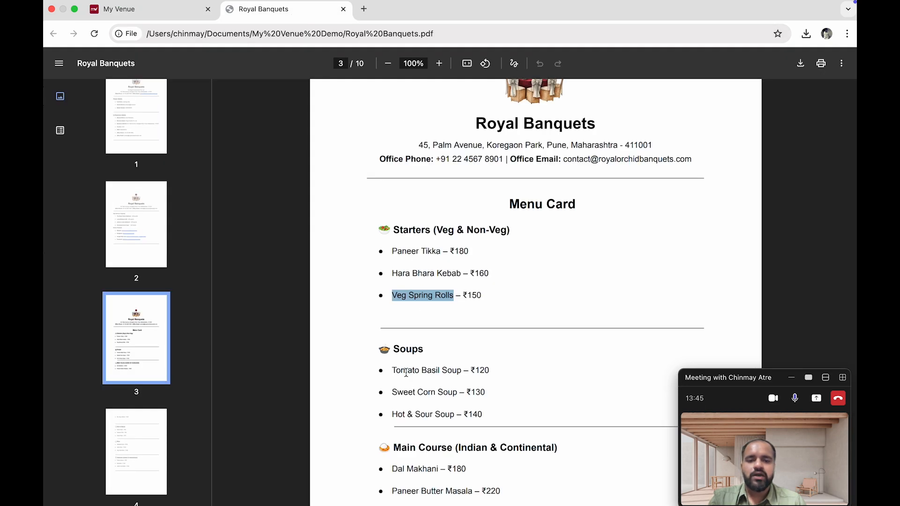
pyautogui.moveTo(392, 371); pyautogui.dragTo(459, 370)
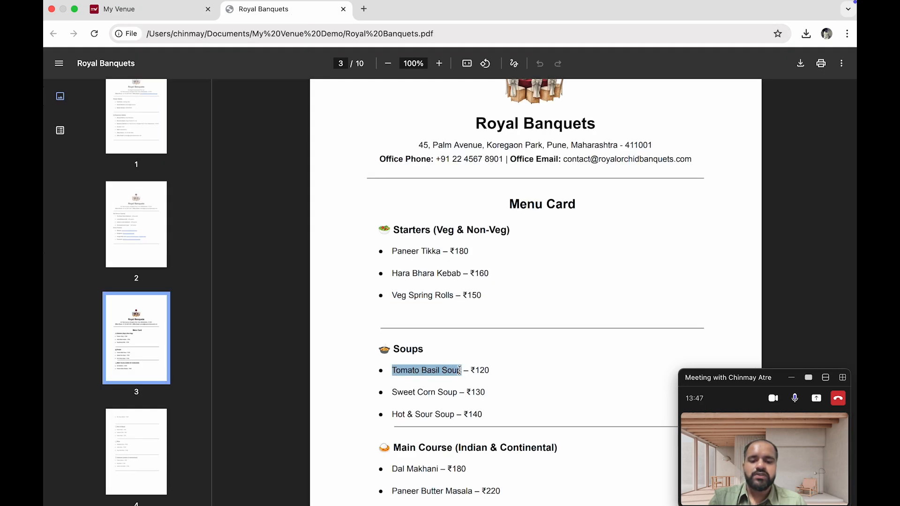
pyautogui.click(175, 17)
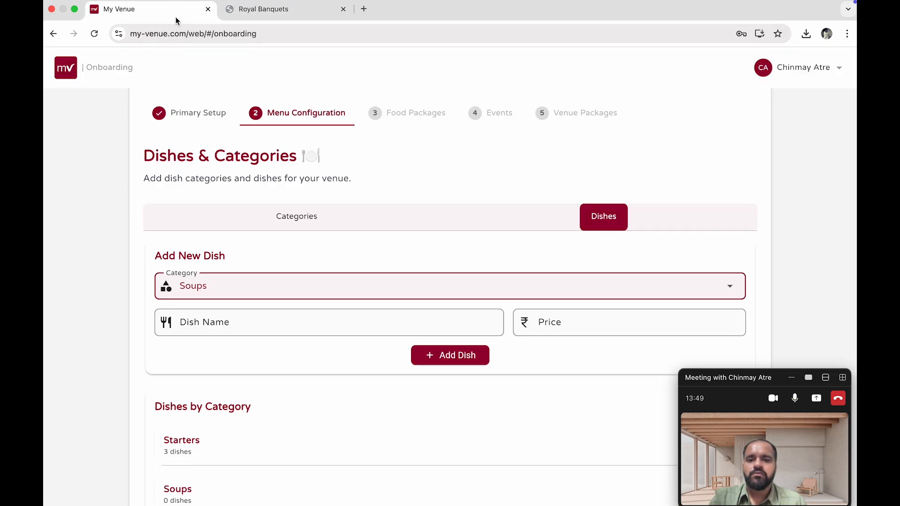
pyautogui.click(300, 321)
pyautogui.write('Tomato Basil Soup')
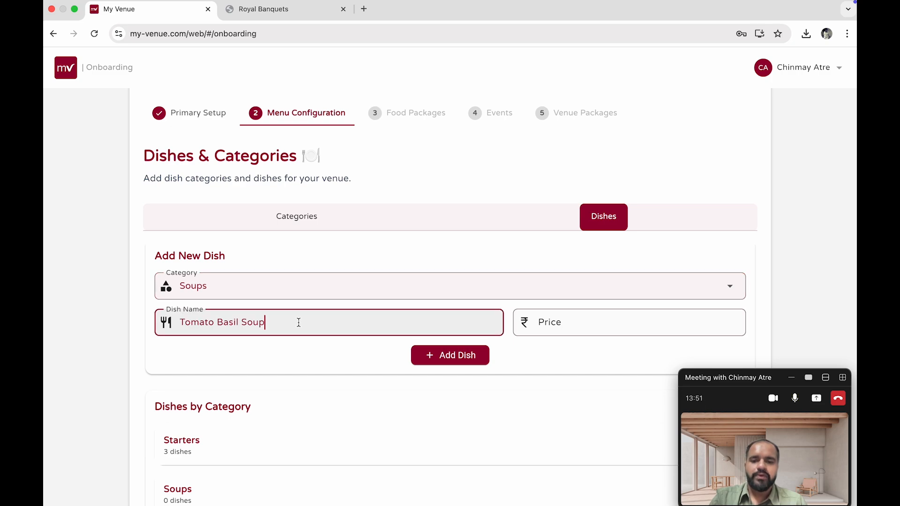
pyautogui.click(560, 330)
pyautogui.write('120')
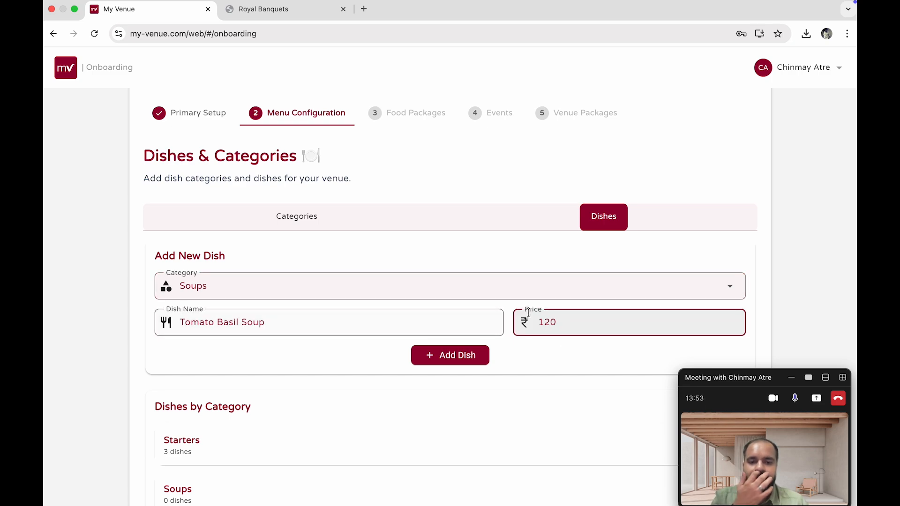
pyautogui.click(467, 354)
# Copy the name Sweet Corn Soup from the menu card and add it as a Soups dish priced at ₹130.
pyautogui.scroll(-3, 274, 393)
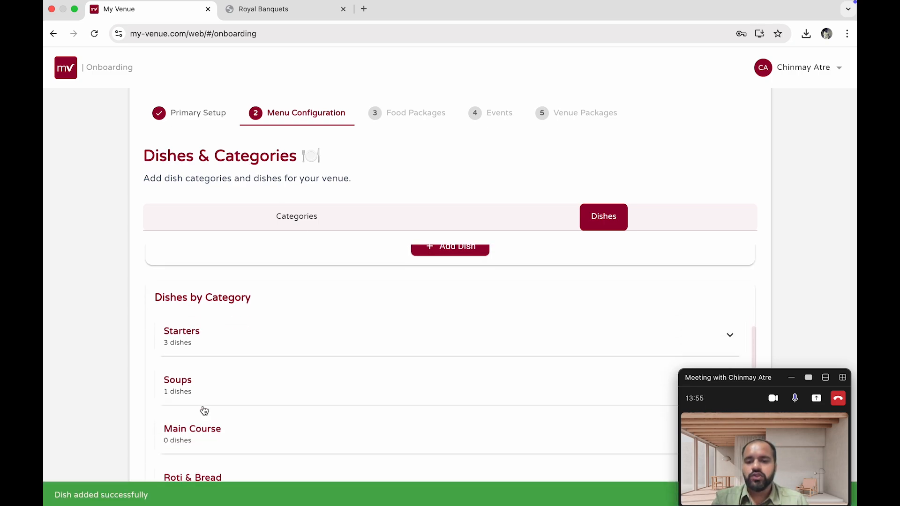
pyautogui.scroll(1, 350, 299)
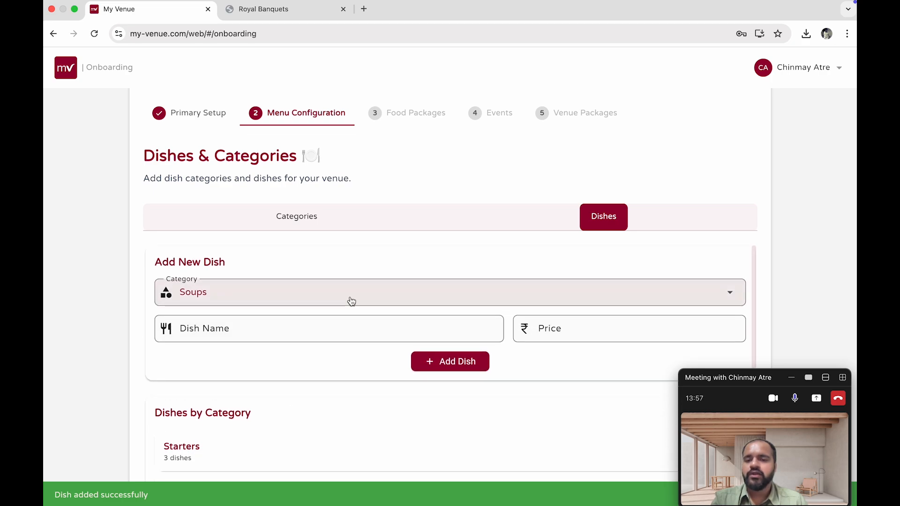
pyautogui.click(263, 9)
pyautogui.scroll(-1, 387, 395)
pyautogui.scroll(-2, 387, 395)
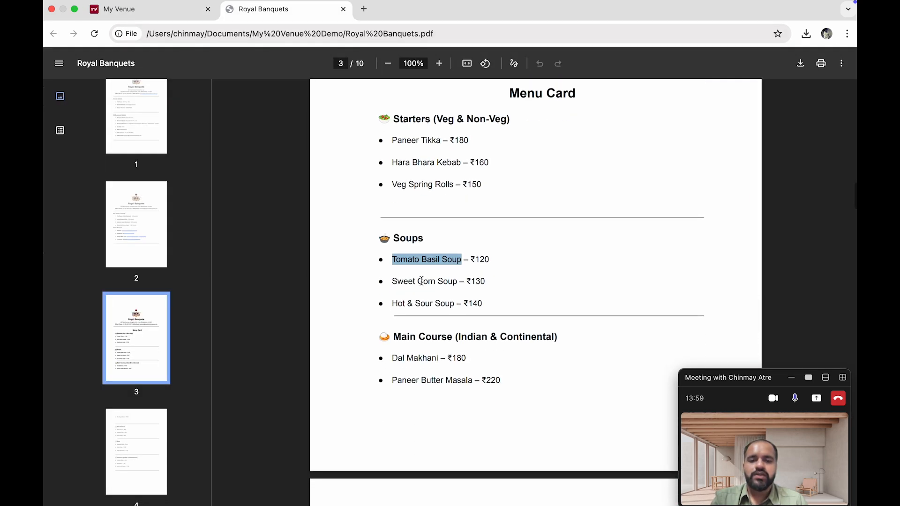
pyautogui.moveTo(392, 281); pyautogui.dragTo(456, 289)
pyautogui.press('super+c')
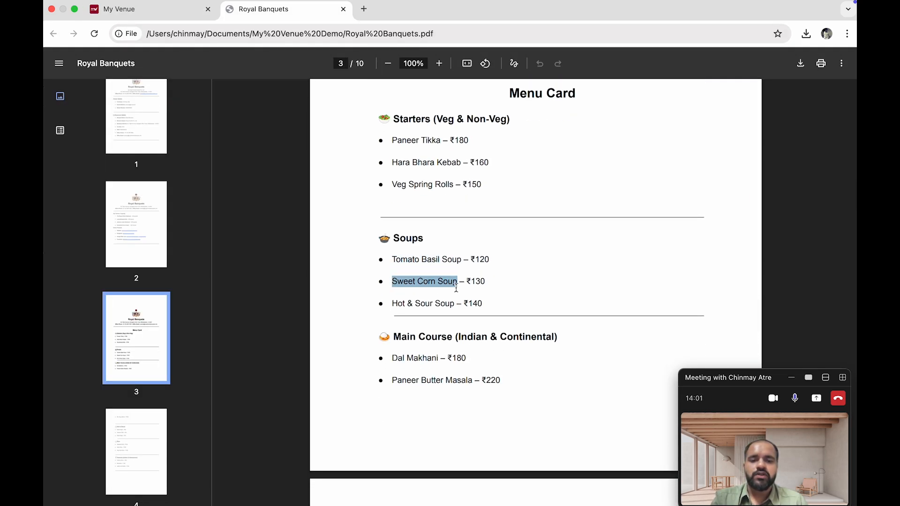
pyautogui.click(158, 13)
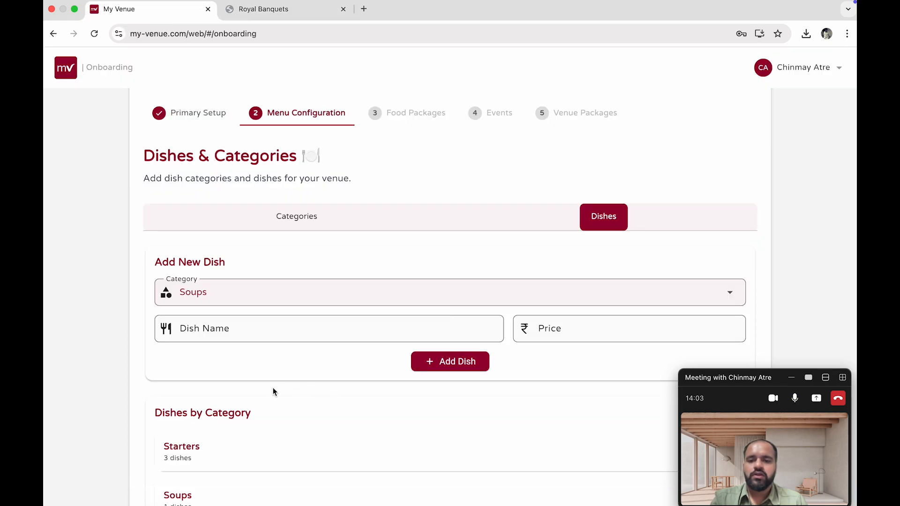
pyautogui.click(227, 325)
pyautogui.press('super+v')
pyautogui.click(543, 328)
pyautogui.write('1')
pyautogui.click(450, 362)
# Copy the name Hot & Sour Soup from the menu card and add it as a Soups dish priced at ₹140.
pyautogui.click(263, 8)
pyautogui.moveTo(391, 302); pyautogui.dragTo(456, 303)
pyautogui.click(158, 9)
pyautogui.click(227, 328)
pyautogui.write('Hot & Sour Soup')
pyautogui.click(543, 328)
pyautogui.write('1')
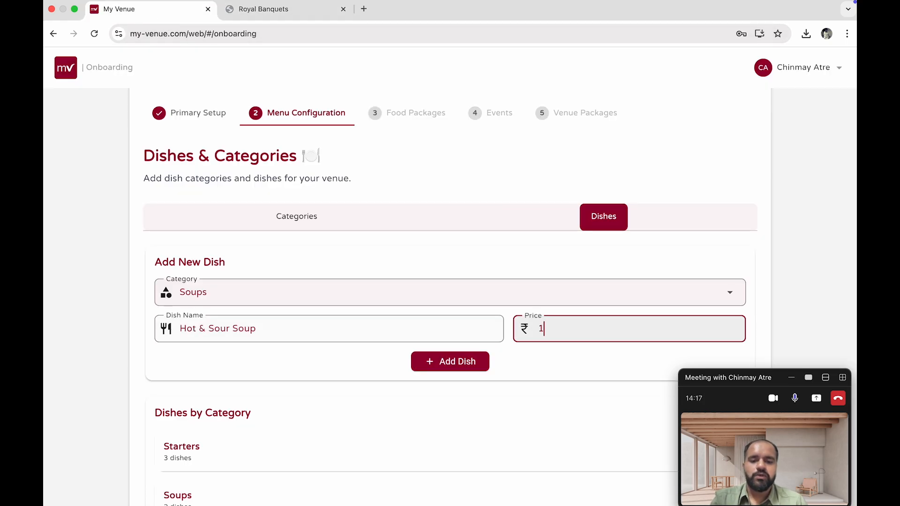
pyautogui.click(444, 368)
# Set the dish category to Main Course and add Dal Makhani from the menu card at ₹180.
pyautogui.click(262, 292)
pyautogui.click(257, 315)
pyautogui.click(262, 9)
pyautogui.scroll(-3, 469, 234)
pyautogui.moveTo(391, 253); pyautogui.dragTo(438, 253)
pyautogui.click(185, 14)
pyautogui.click(227, 327)
pyautogui.write('Dal Makhani')
pyautogui.click(543, 328)
pyautogui.write('180')
pyautogui.click(468, 362)
# Copy the name Paneer Butter Masala from the menu card and add it as a Main Course dish priced at ₹220.
pyautogui.click(263, 9)
pyautogui.moveTo(392, 274); pyautogui.dragTo(472, 278)
pyautogui.press('super+c')
pyautogui.click(154, 9)
pyautogui.click(302, 330)
pyautogui.press('super+v')
pyautogui.click(544, 328)
pyautogui.write('220')
pyautogui.click(466, 361)
# Copy the name Mix Veg Jalfrezi from the menu card and add it as a Main Course dish priced at ₹190.
pyautogui.click(262, 9)
pyautogui.moveTo(392, 244); pyautogui.dragTo(451, 244)
pyautogui.press('super+c')
pyautogui.click(155, 9)
pyautogui.click(281, 328)
pyautogui.press('super+v')
pyautogui.click(544, 330)
pyautogui.write('190')
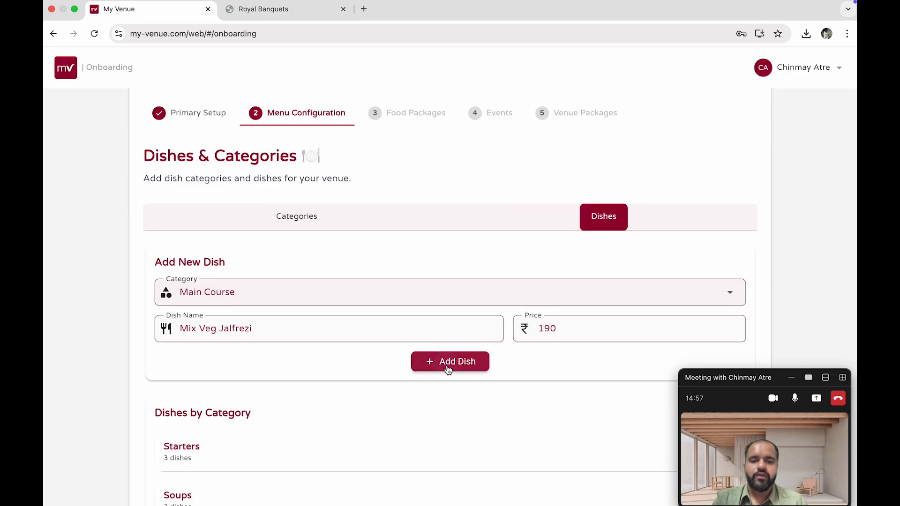
pyautogui.click(450, 366)
# Set the dish category to Roti & Bread and add Butter Naan from the menu card at ₹50.
pyautogui.click(252, 292)
pyautogui.click(252, 320)
pyautogui.click(263, 9)
pyautogui.moveTo(392, 242); pyautogui.dragTo(438, 242)
pyautogui.click(155, 9)
pyautogui.click(328, 328)
pyautogui.write('Butter Naan')
pyautogui.click(544, 328)
pyautogui.write('50')
pyautogui.click(483, 363)
# Copy the name Tandoori Roti from the menu card and enter it as the dish name under Roti & Bread.
pyautogui.click(262, 8)
pyautogui.moveTo(392, 261); pyautogui.dragTo(437, 261)
pyautogui.click(154, 9)
pyautogui.click(328, 328)
pyautogui.write('Tandoori Roti')
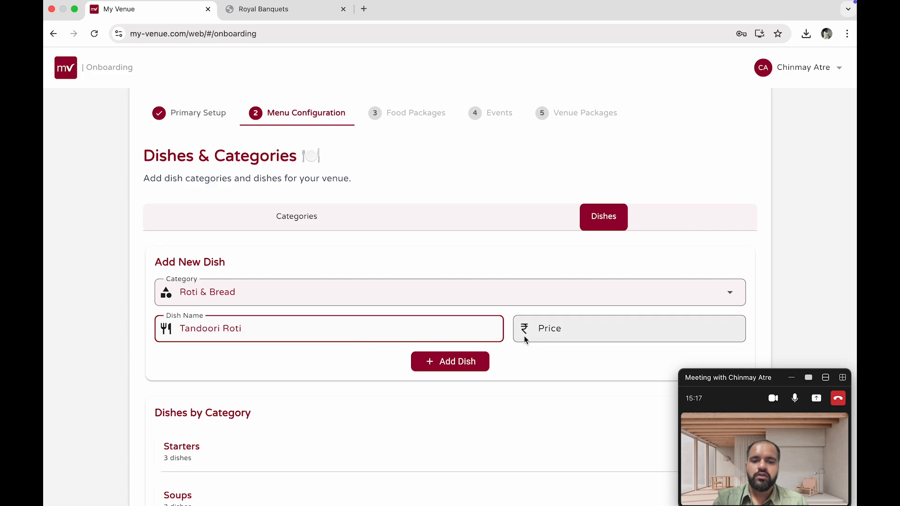
# Copy the name Garlic Naan from the menu card and add it as a Roti & Bread dish priced at ₹70.
pyautogui.click(263, 9)
pyautogui.moveTo(392, 282); pyautogui.dragTo(434, 283)
pyautogui.click(154, 9)
pyautogui.click(282, 328)
pyautogui.write('Garlic Naan')
pyautogui.click(543, 328)
pyautogui.write('70')
pyautogui.click(469, 363)
# Set the dish category to Rice and add Steamed Rice from the menu card at ₹100.
pyautogui.click(340, 293)
pyautogui.click(262, 9)
pyautogui.moveTo(392, 278); pyautogui.dragTo(444, 277)
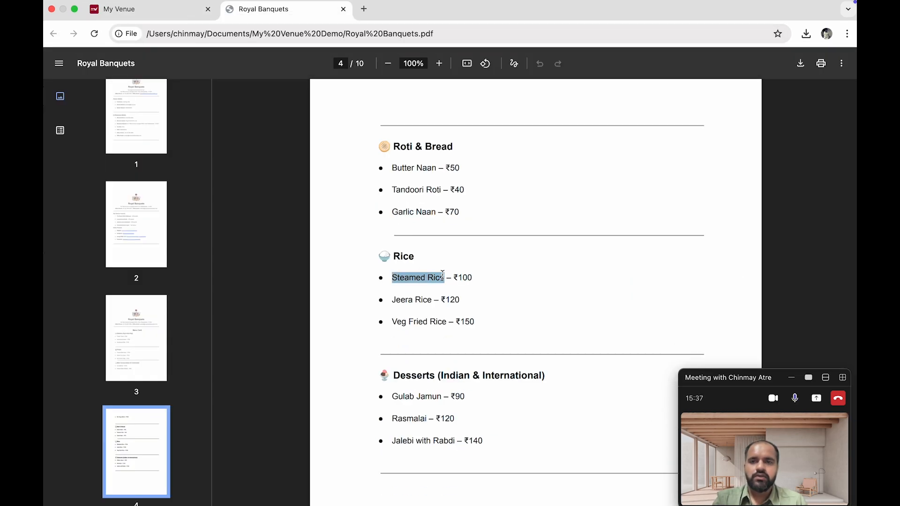
pyautogui.click(154, 9)
pyautogui.click(328, 328)
pyautogui.write('Steamed Rice')
pyautogui.click(552, 323)
pyautogui.write('100')
pyautogui.click(457, 362)
# Copy the name Jeera Rice from the menu card and add it as a Rice dish priced at ₹120.
pyautogui.click(264, 9)
pyautogui.moveTo(336, 297); pyautogui.dragTo(376, 297)
pyautogui.press('super+c')
pyautogui.click(152, 8)
pyautogui.click(469, 328)
pyautogui.press('super+v')
pyautogui.click(117, 20)
pyautogui.click(328, 328)
pyautogui.press('super+v')
pyautogui.write('120')
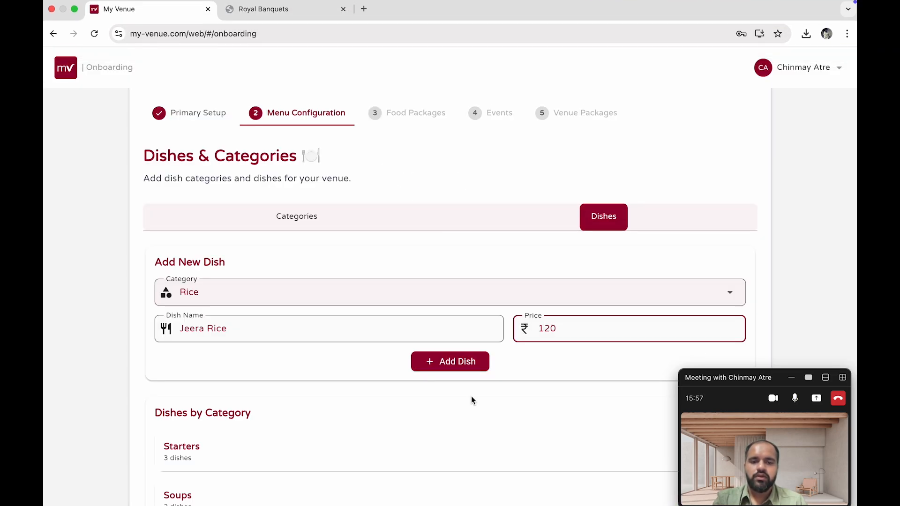
pyautogui.click(464, 364)
# Copy the name Veg Fried Rice from the menu card and add it as a Rice dish priced at ₹120.
pyautogui.click(265, 17)
pyautogui.moveTo(392, 282); pyautogui.dragTo(442, 282)
pyautogui.click(140, 10)
pyautogui.click(331, 325)
pyautogui.write('Veg Fried Rice')
pyautogui.press('Tab')
pyautogui.write('120')
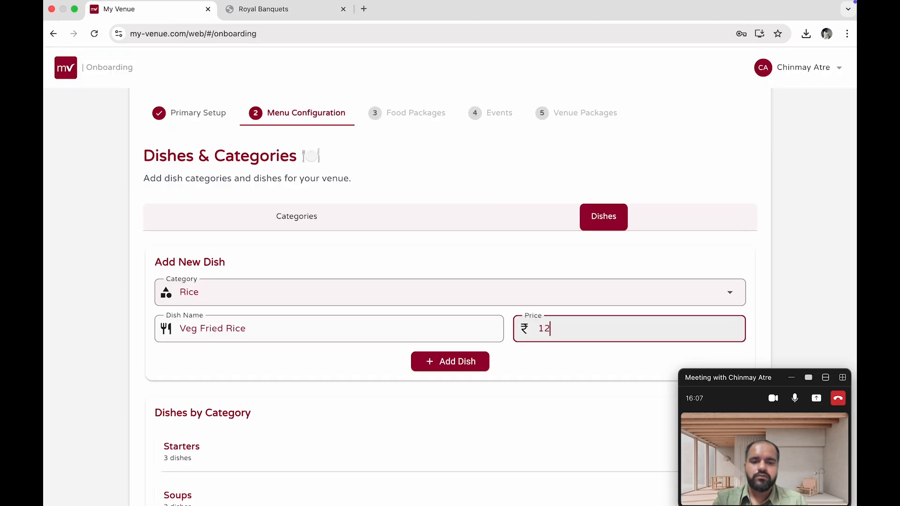
pyautogui.click(457, 363)
# Set the dish category to Desserts and copy the name Gulab Jamun from the menu card.
pyautogui.scroll(-6, 277, 223)
pyautogui.scroll(6, 277, 223)
pyautogui.click(269, 310)
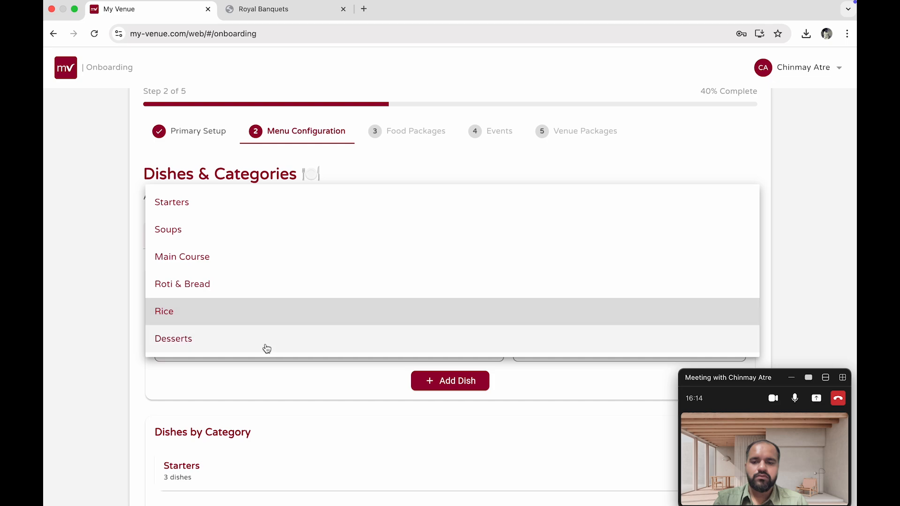
pyautogui.click(265, 340)
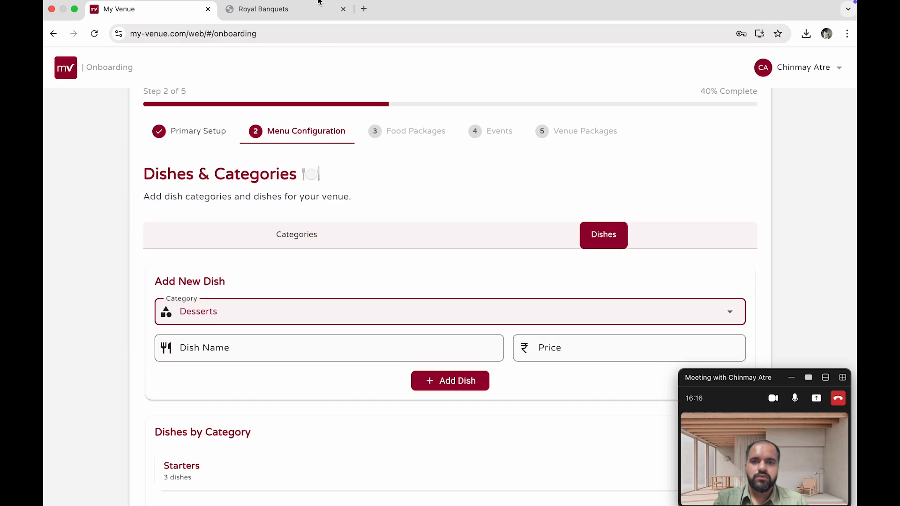
pyautogui.click(302, 9)
pyautogui.scroll(-2, 381, 330)
pyautogui.moveTo(390, 319); pyautogui.dragTo(441, 318)
pyautogui.press('super+c')
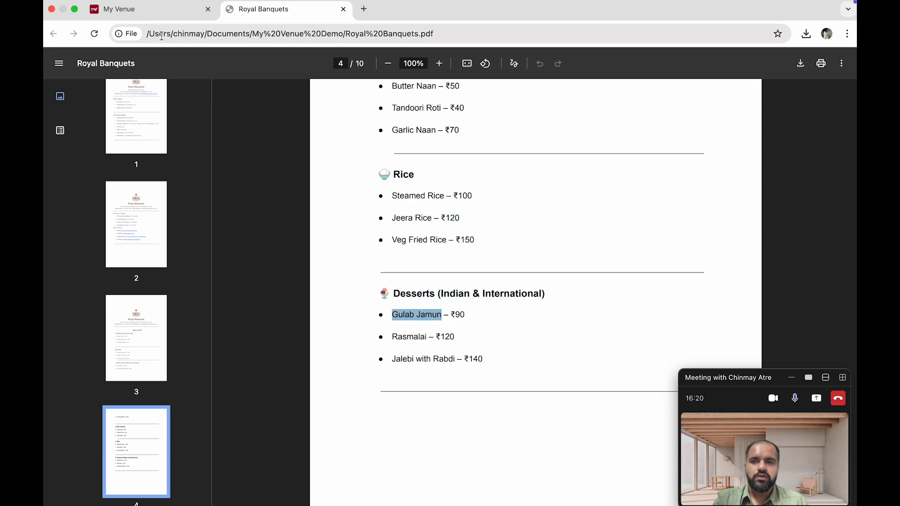
# Add Gulab Jamun as a Desserts dish priced at ₹90.
pyautogui.click(153, 14)
pyautogui.click(291, 347)
pyautogui.press('super+v')
pyautogui.press('Tab')
pyautogui.write('90')
pyautogui.click(430, 378)
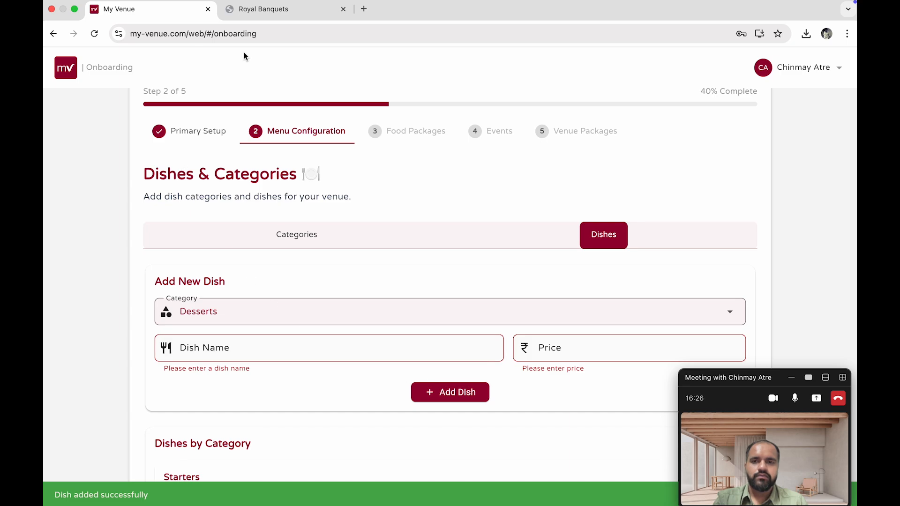
# Copy the name Rasmalai from the menu card and add it as a Desserts dish priced at ₹100.
pyautogui.click(243, 14)
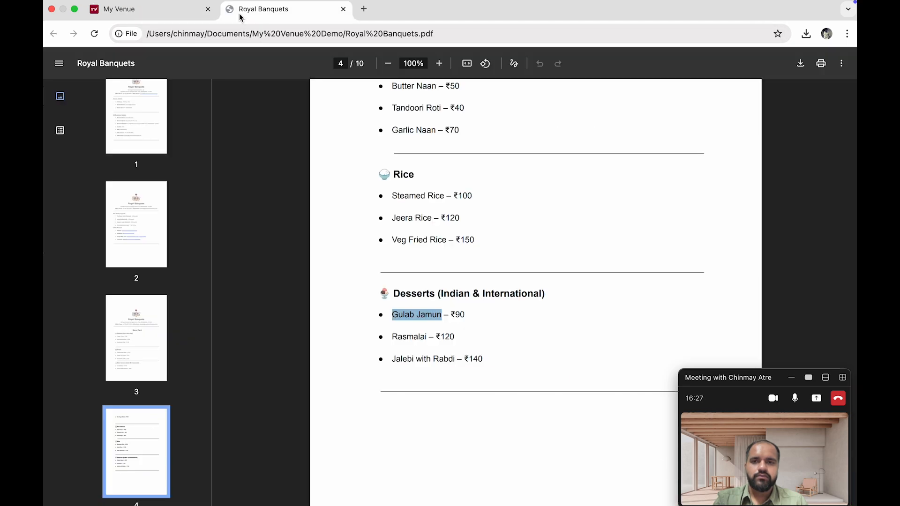
pyautogui.click(402, 326)
pyautogui.doubleClick(401, 333)
pyautogui.press('super+c')
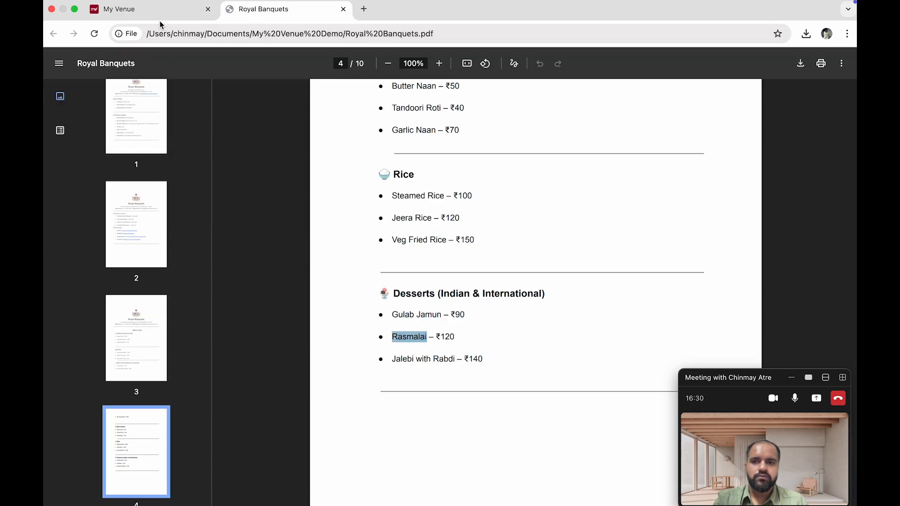
pyautogui.click(155, 9)
pyautogui.click(278, 338)
pyautogui.press('super+v')
pyautogui.press('Tab')
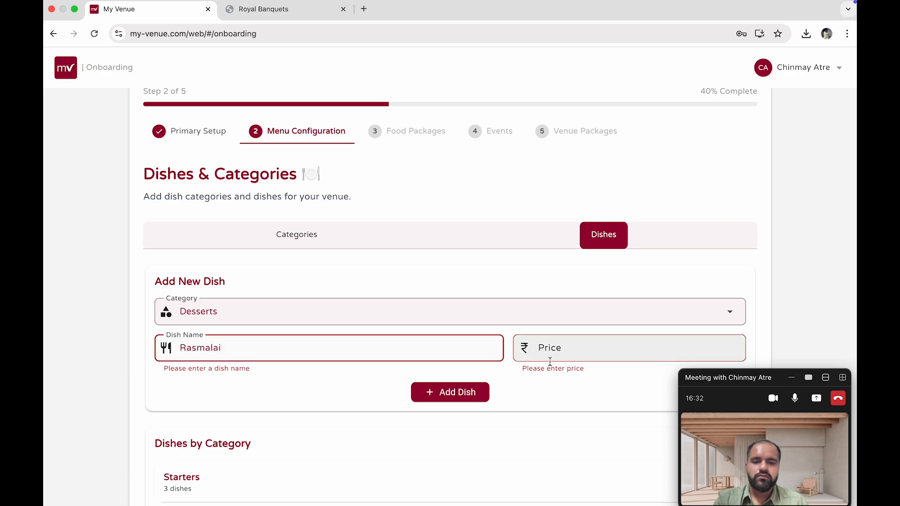
pyautogui.write('100')
pyautogui.click(459, 392)
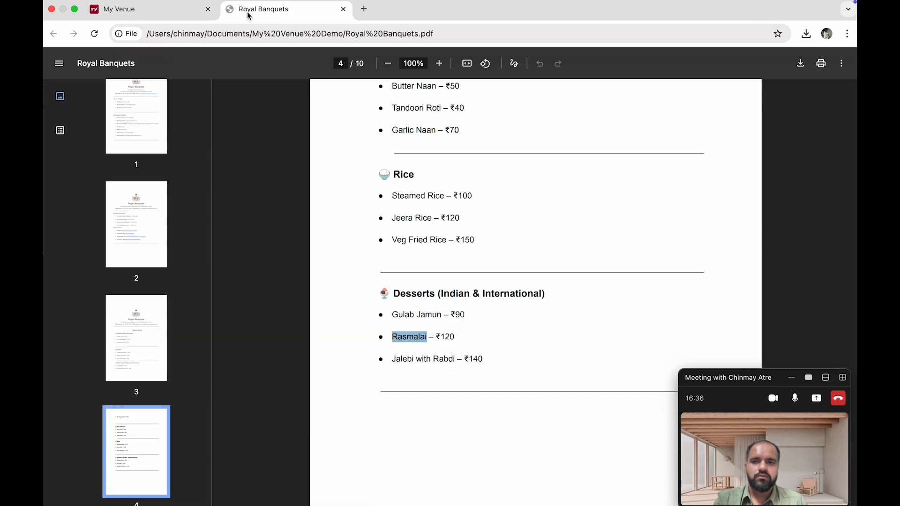
# Copy the name Jalebi with Rabdi from the menu card and add it as a Desserts dish with its price.
pyautogui.click(249, 18)
pyautogui.moveTo(393, 359); pyautogui.dragTo(452, 359)
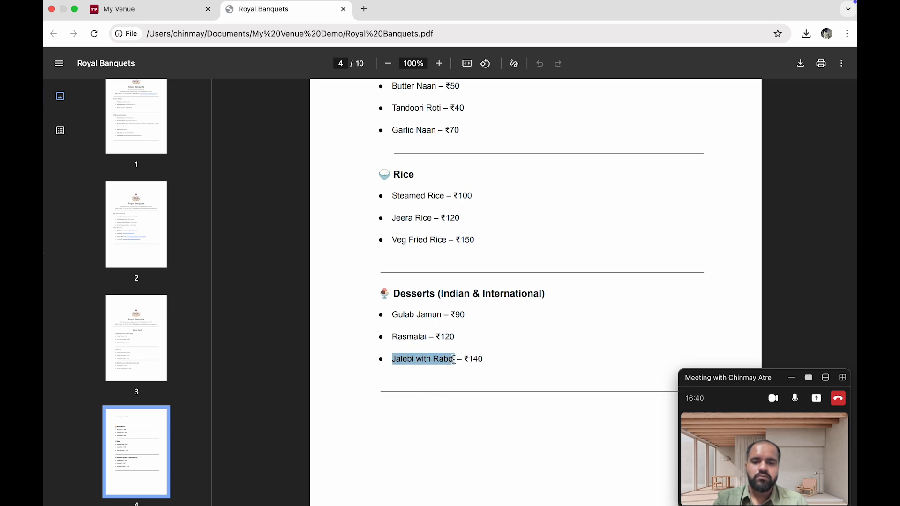
pyautogui.click(119, 9)
pyautogui.click(293, 350)
pyautogui.press('super+v')
pyautogui.click(562, 350)
pyautogui.write('1')
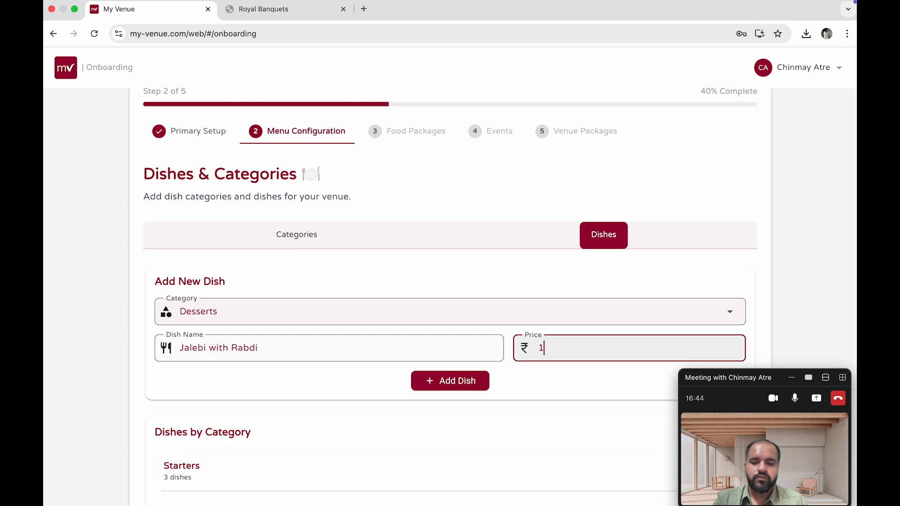
pyautogui.click(471, 382)
# Review the dishes-by-category list to check that every category from Starters to Desserts has its dishes.
pyautogui.scroll(-3, 275, 350)
pyautogui.scroll(-1, 277, 352)
pyautogui.scroll(2, 277, 352)
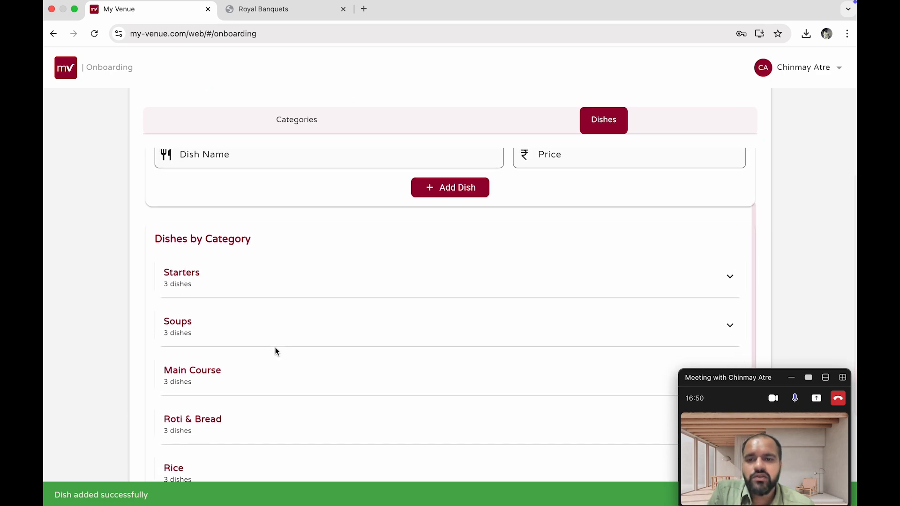
pyautogui.scroll(-1, 276, 352)
pyautogui.scroll(-1, 276, 352)
pyautogui.scroll(2, 277, 353)
pyautogui.scroll(-1, 276, 353)
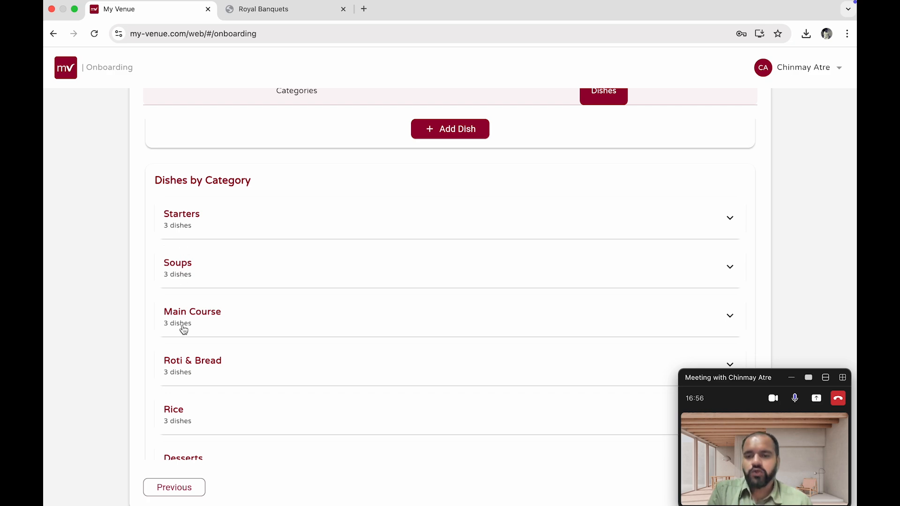
pyautogui.scroll(-2, 189, 412)
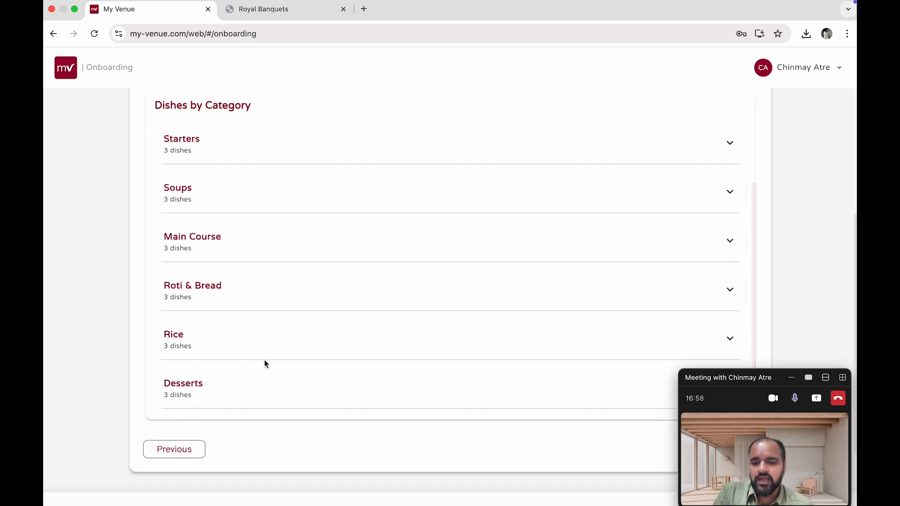
pyautogui.scroll(5, 265, 362)
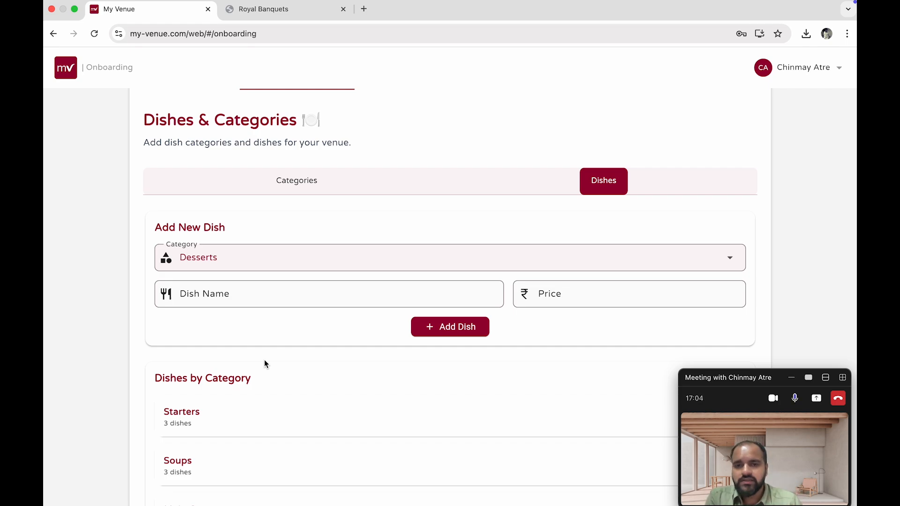
# Add a new menu category named Breakfast.
pyautogui.click(292, 184)
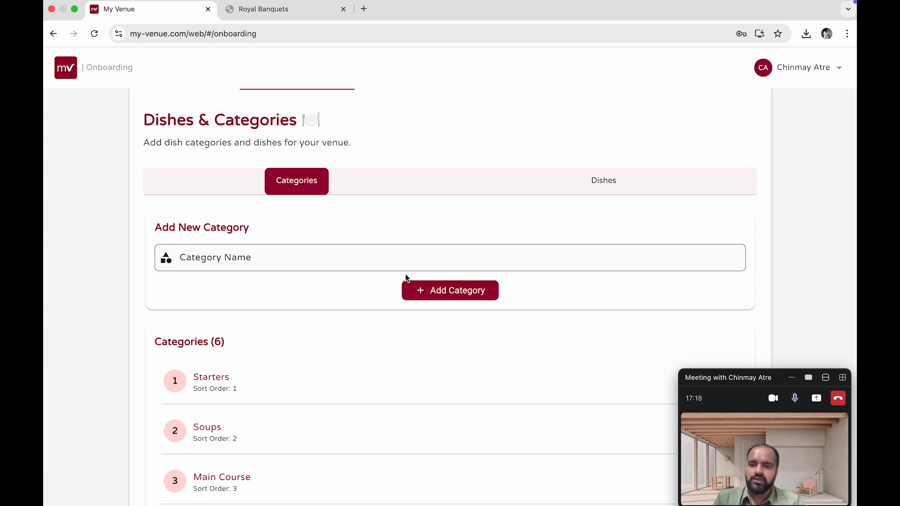
pyautogui.click(315, 259)
pyautogui.write('Breakfast')
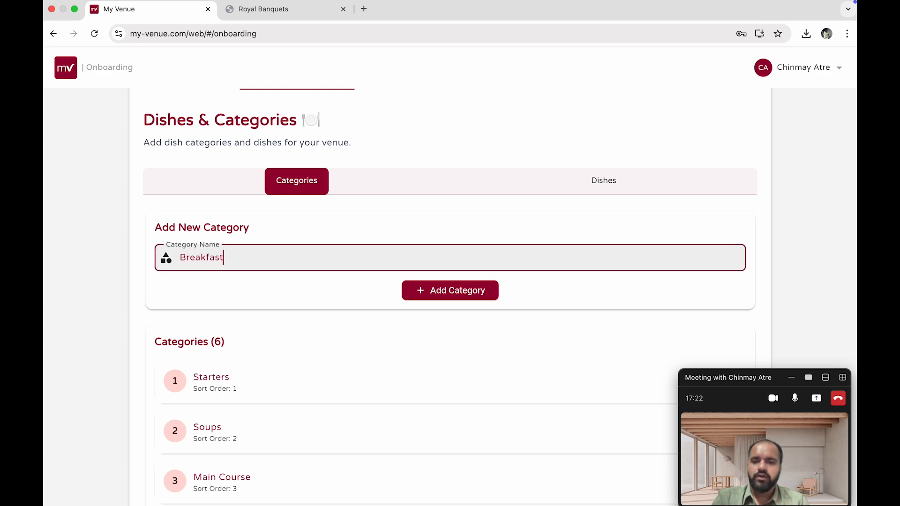
pyautogui.click(443, 292)
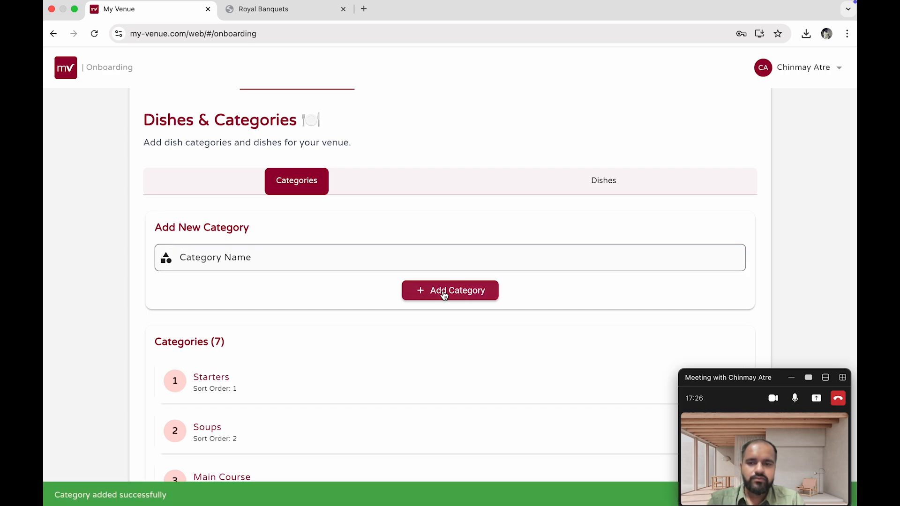
# Add a new menu category named High Tea & Snacks and check it in the categories list.
pyautogui.click(330, 258)
pyautogui.write('Hig')
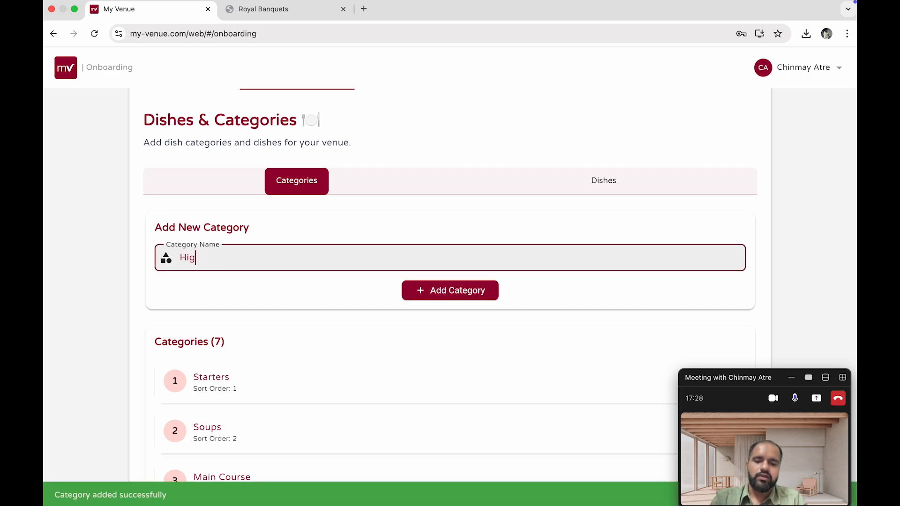
pyautogui.write('h Tea ')
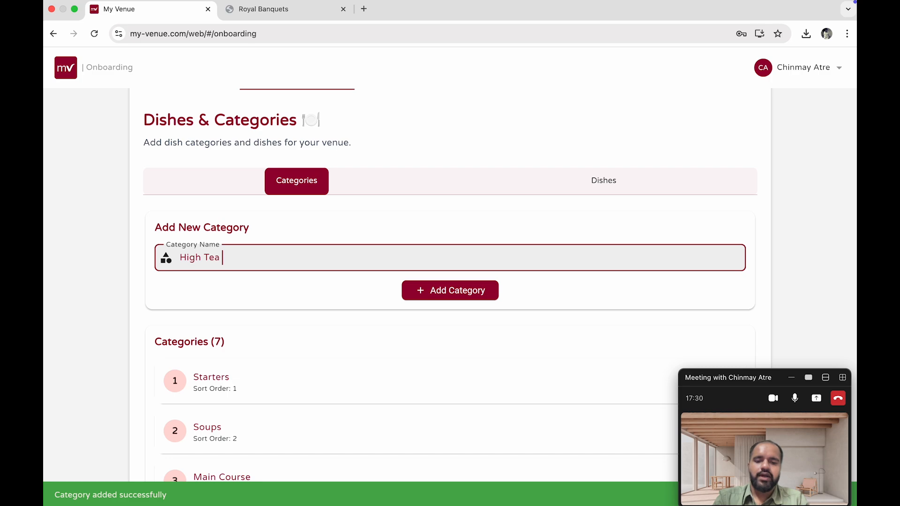
pyautogui.write('& Sna')
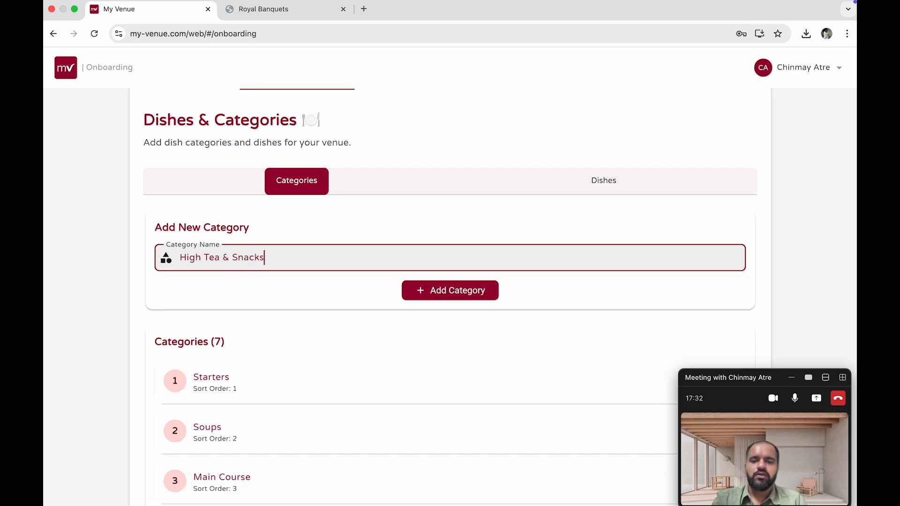
pyautogui.write('cks')
pyautogui.click(453, 291)
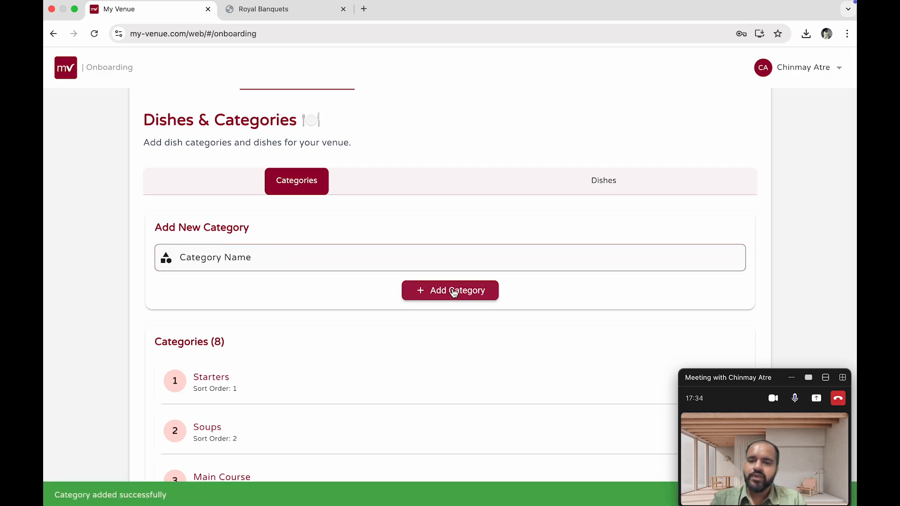
pyautogui.scroll(-10, 315, 311)
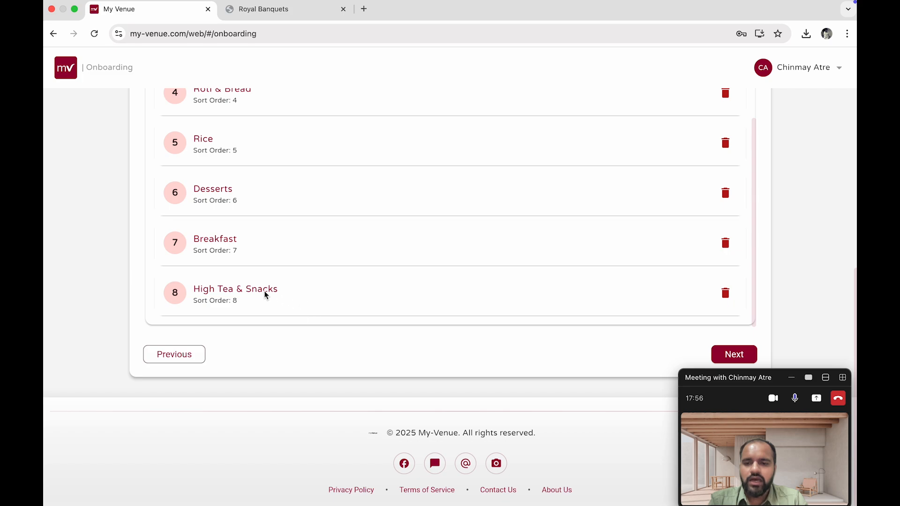
pyautogui.scroll(10, 256, 307)
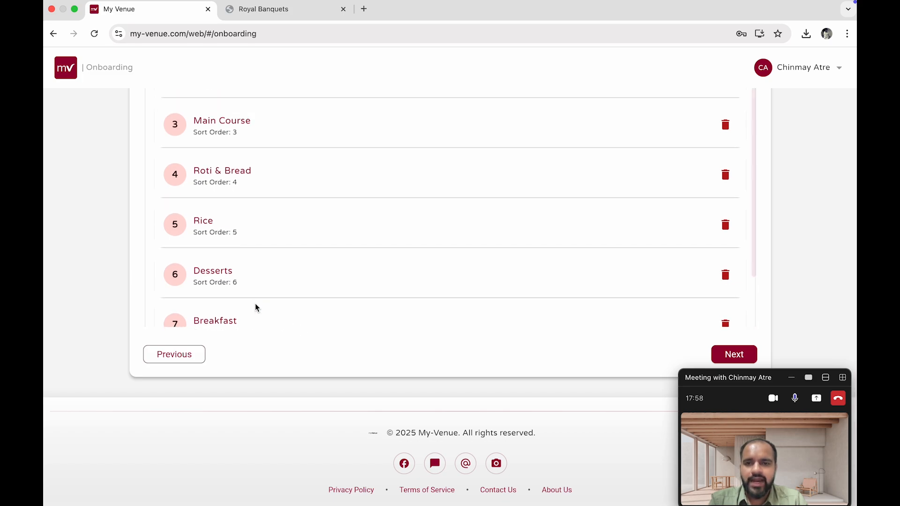
# Look up the Breakfast Package in the menu card and set the category for new dishes to Breakfast.
pyautogui.click(274, 23)
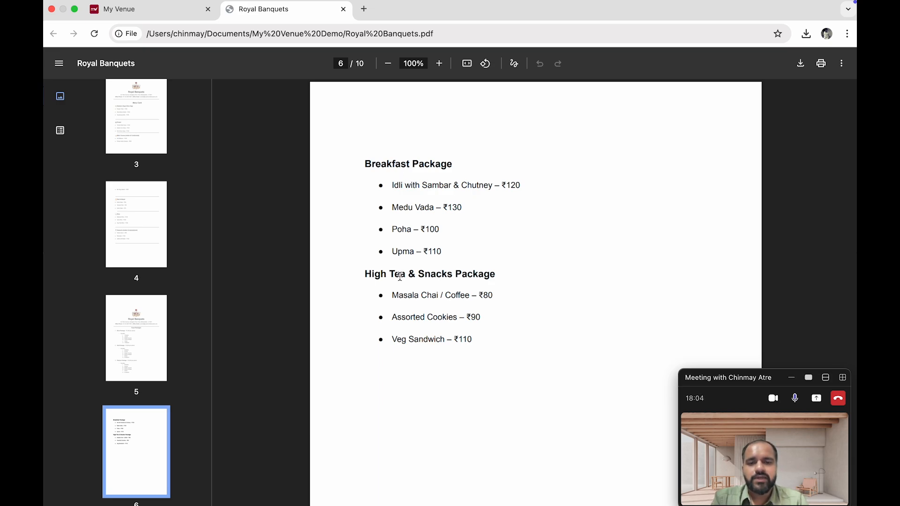
pyautogui.click(160, 17)
pyautogui.scroll(5, 303, 176)
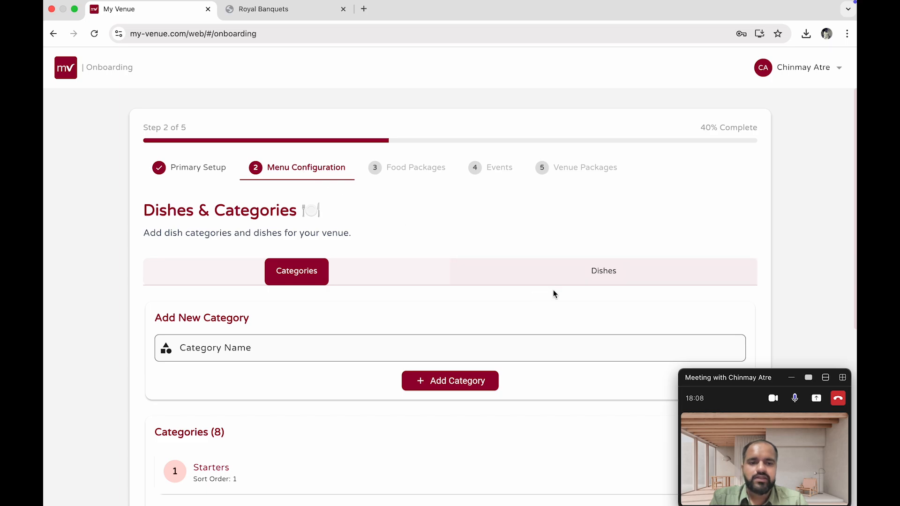
pyautogui.click(599, 277)
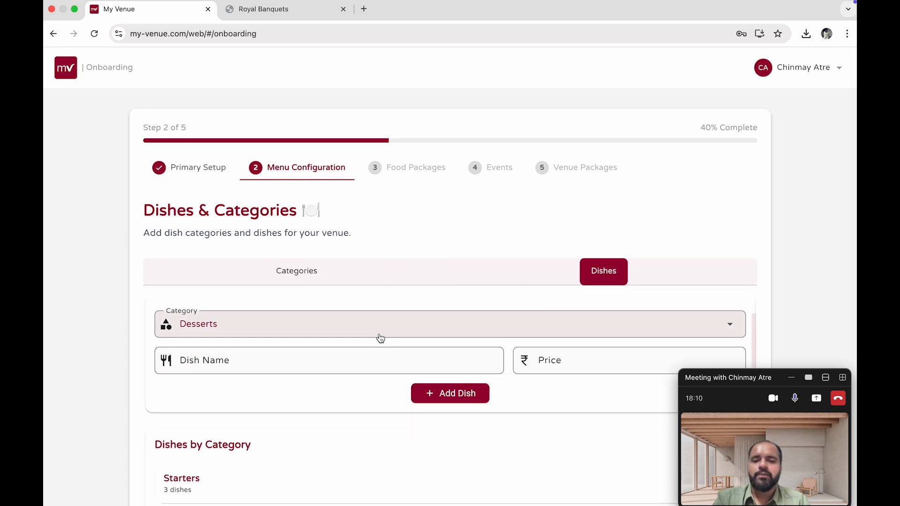
pyautogui.click(380, 339)
pyautogui.click(300, 358)
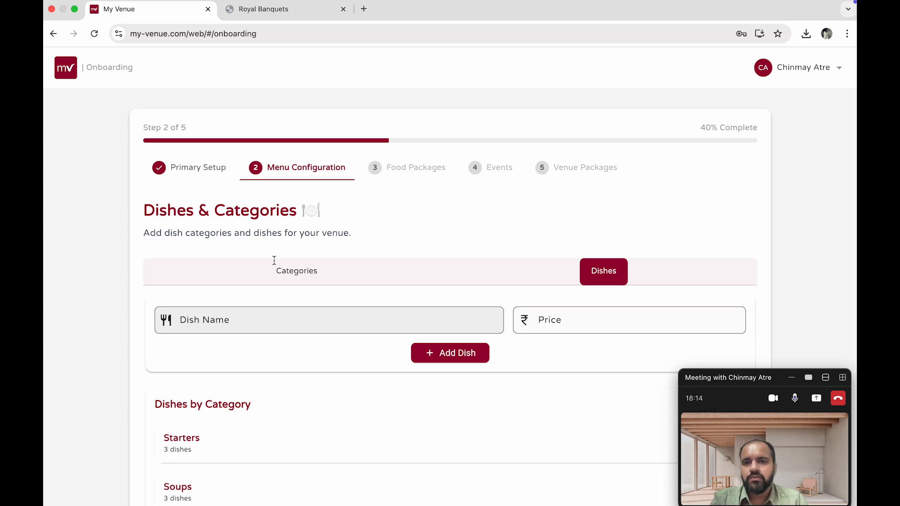
# Copy the name Idli with Sambar & Chutney from the menu card and add it as a Breakfast dish at ₹120.
pyautogui.click(284, 11)
pyautogui.moveTo(391, 187); pyautogui.dragTo(490, 185)
pyautogui.press('cmd+c')
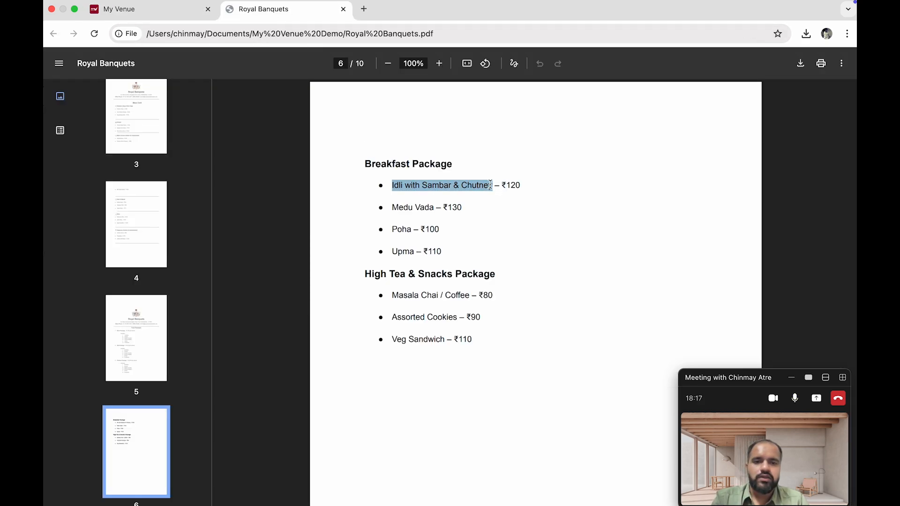
pyautogui.click(181, 18)
pyautogui.click(239, 326)
pyautogui.press('cmd+v')
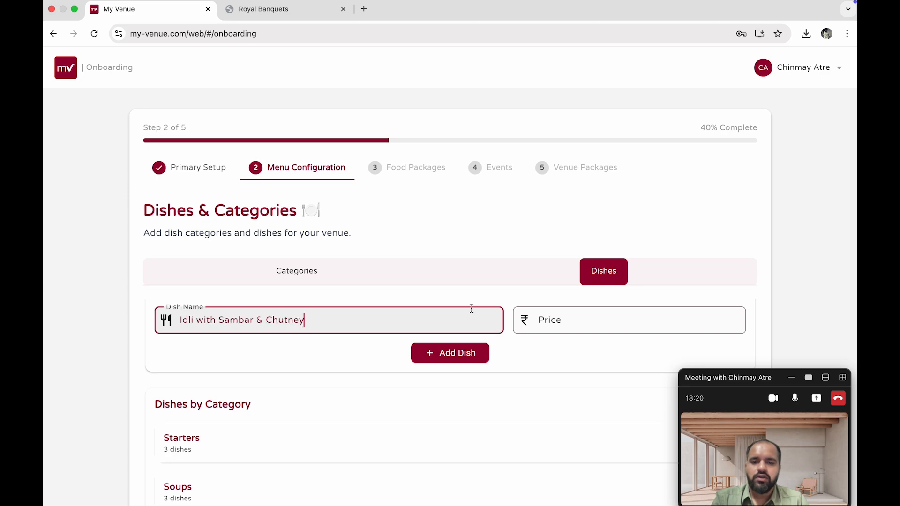
pyautogui.click(538, 317)
pyautogui.write('120')
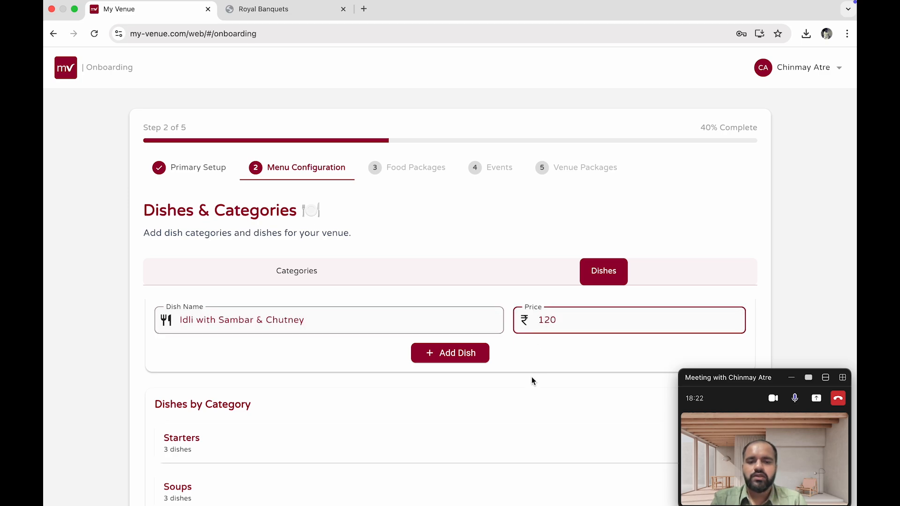
pyautogui.click(468, 357)
# Copy the name Medu Vada from the menu card and add it as a Breakfast dish at ₹120.
pyautogui.click(309, 12)
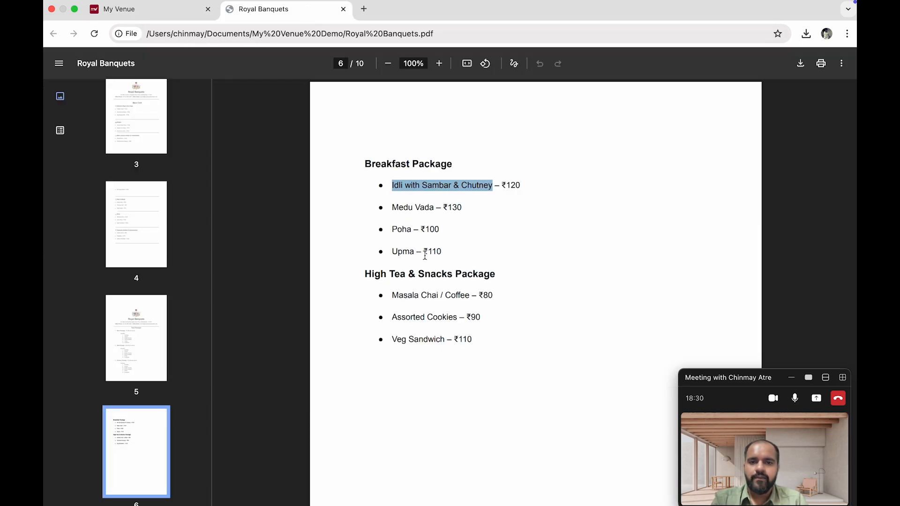
pyautogui.moveTo(395, 208); pyautogui.dragTo(433, 202)
pyautogui.press('super+c')
pyautogui.click(141, 8)
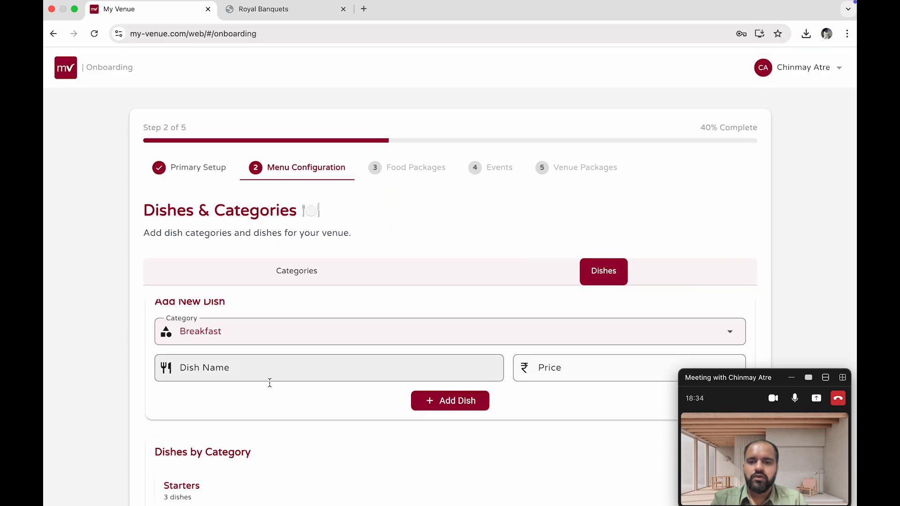
pyautogui.click(246, 372)
pyautogui.press('super+v')
pyautogui.click(556, 357)
pyautogui.write('120')
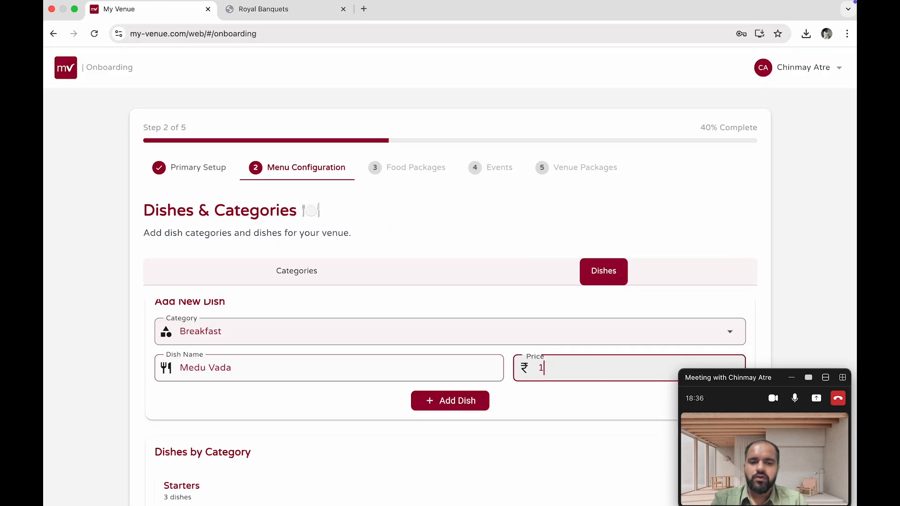
pyautogui.click(473, 401)
# Switch the dish category to High Tea & Snacks and add a dish named Tea at ₹30.
pyautogui.click(372, 338)
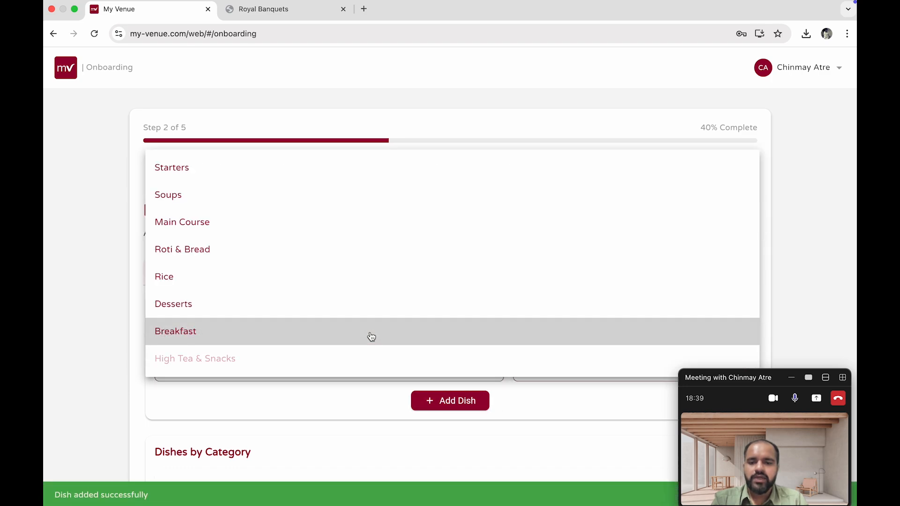
pyautogui.click(338, 358)
pyautogui.click(328, 366)
pyautogui.write('Cha')
pyautogui.press('BackSpace')
pyautogui.press('BackSpace')
pyautogui.press('BackSpace')
pyautogui.write('Tea')
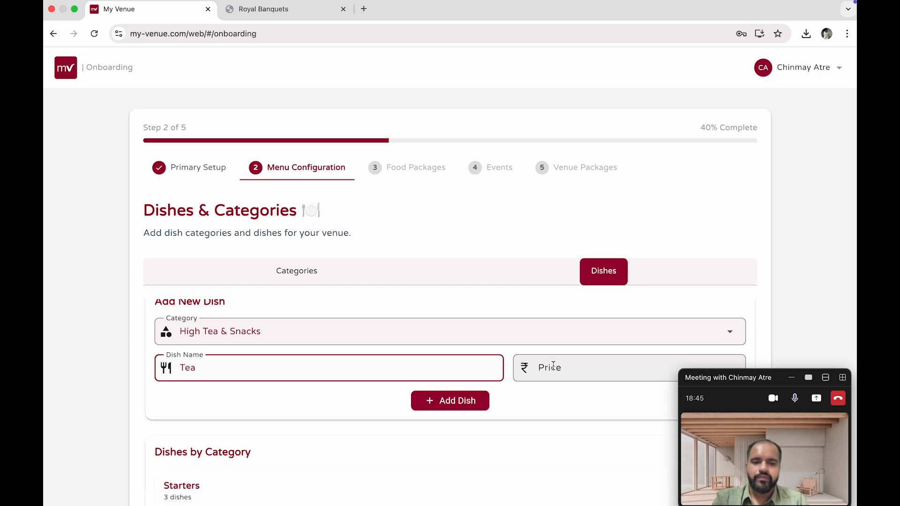
pyautogui.press('Tab')
pyautogui.write('30')
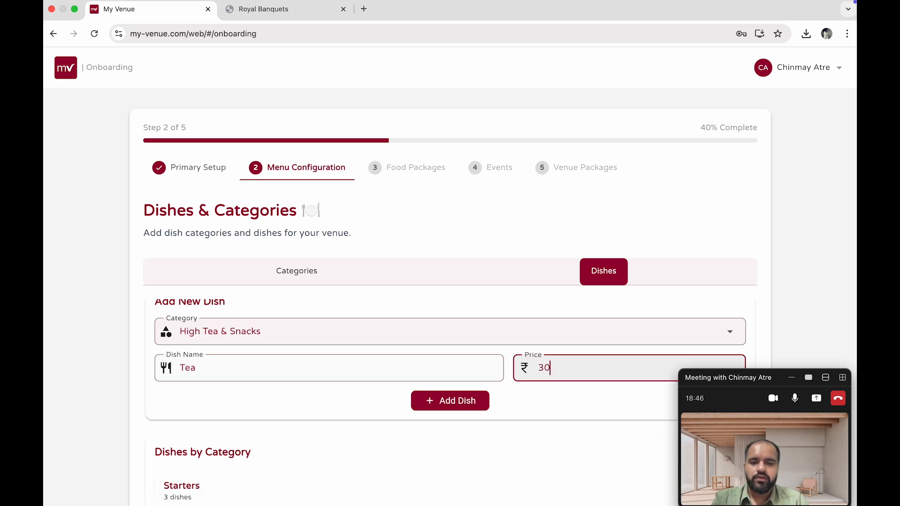
pyautogui.click(486, 406)
# Add a dish named Coffee at ₹30 to the High Tea & Snacks category.
pyautogui.click(313, 368)
pyautogui.write('Coffee')
pyautogui.press('Tab')
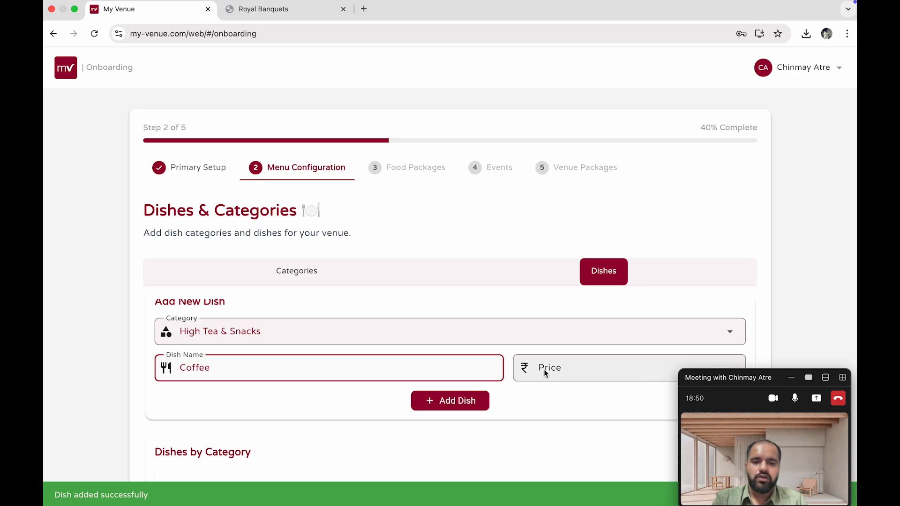
pyautogui.write('30')
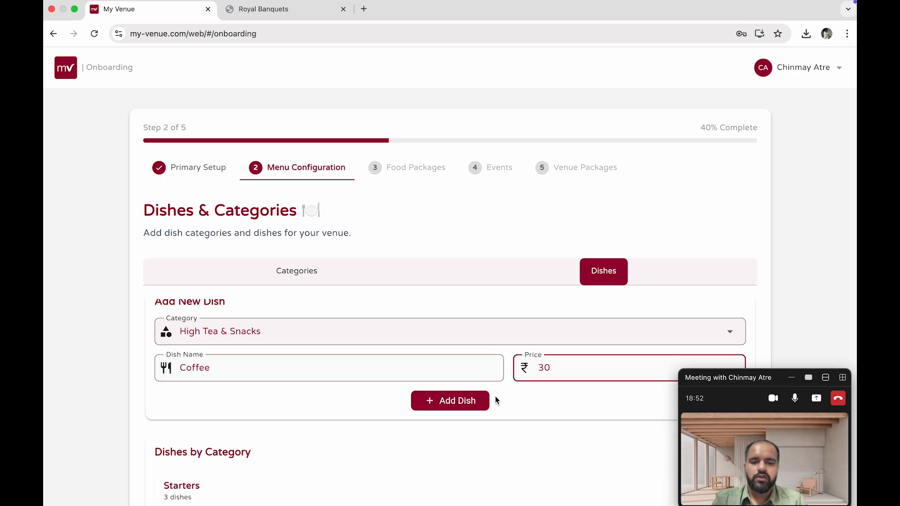
pyautogui.click(476, 401)
# Review the list of dishes by category and proceed to the Food Packages stage of onboarding.
pyautogui.scroll(-2, 376, 346)
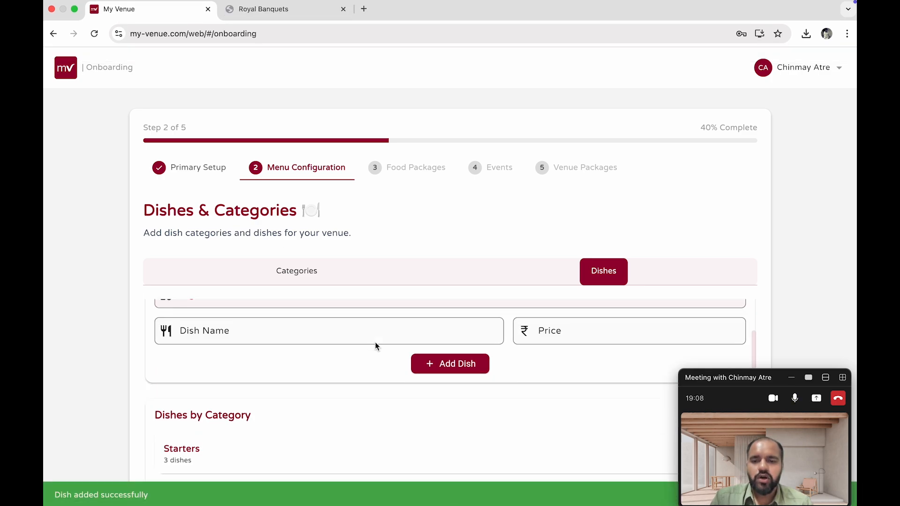
pyautogui.scroll(3, 376, 346)
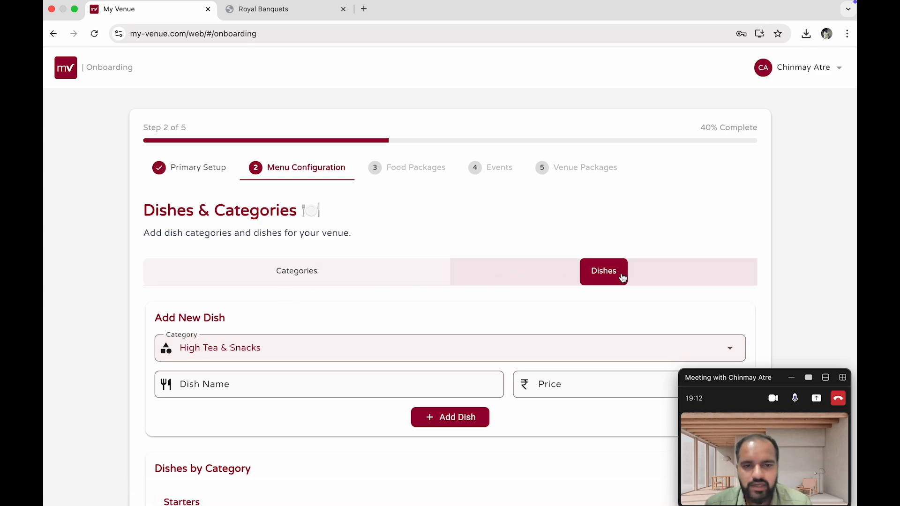
pyautogui.scroll(-6, 623, 278)
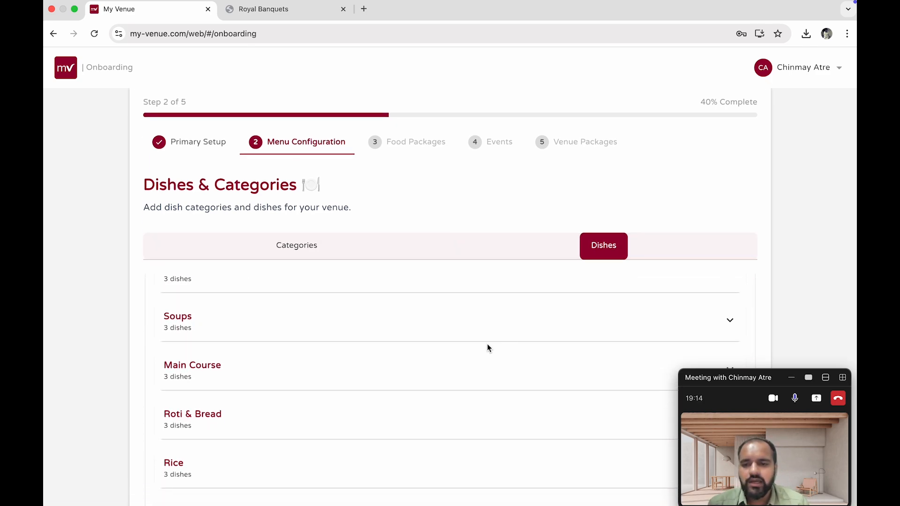
pyautogui.scroll(-10, 488, 348)
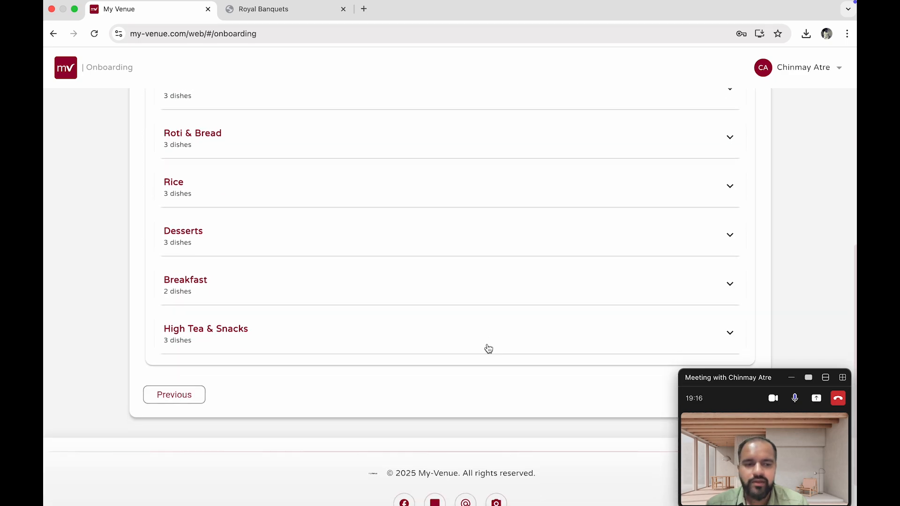
pyautogui.scroll(-2, 492, 346)
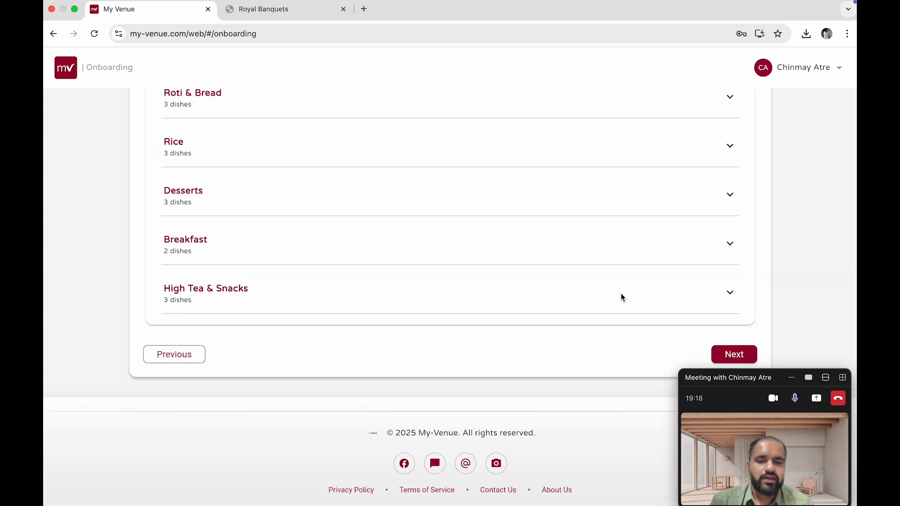
pyautogui.scroll(15, 478, 227)
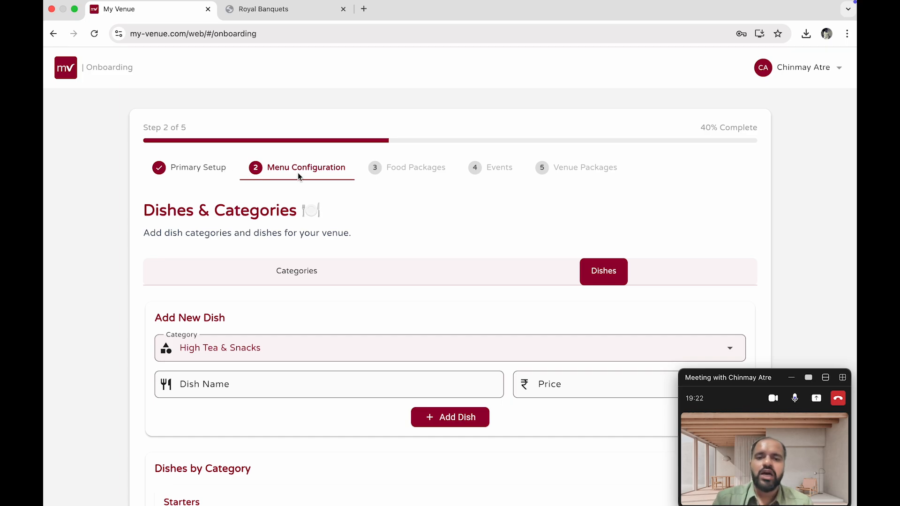
pyautogui.scroll(-15, 420, 170)
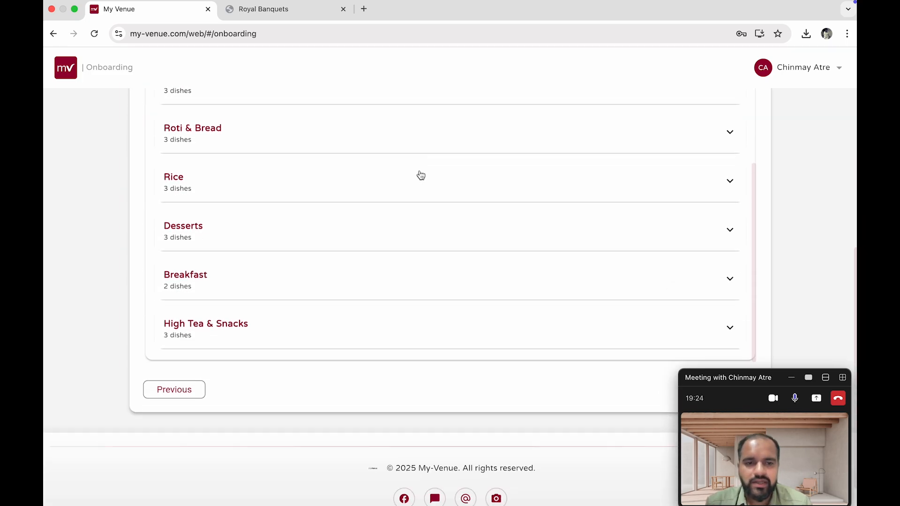
pyautogui.click(734, 355)
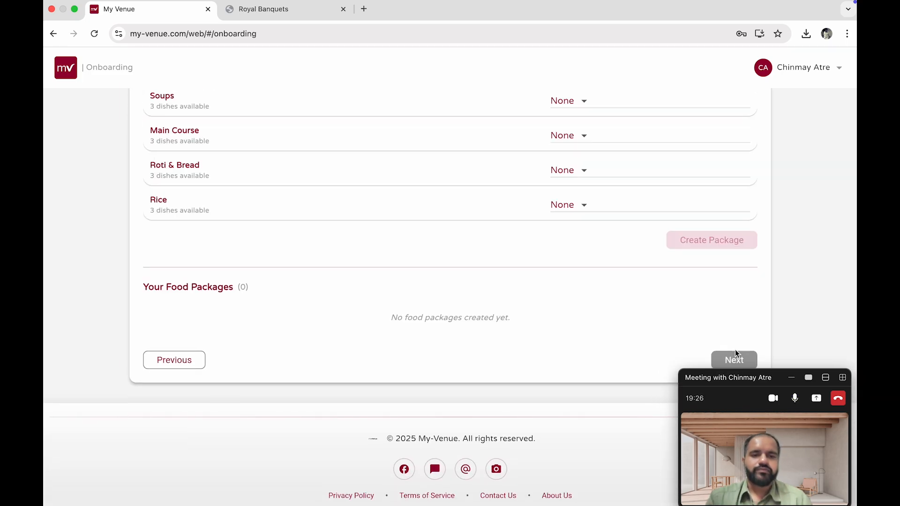